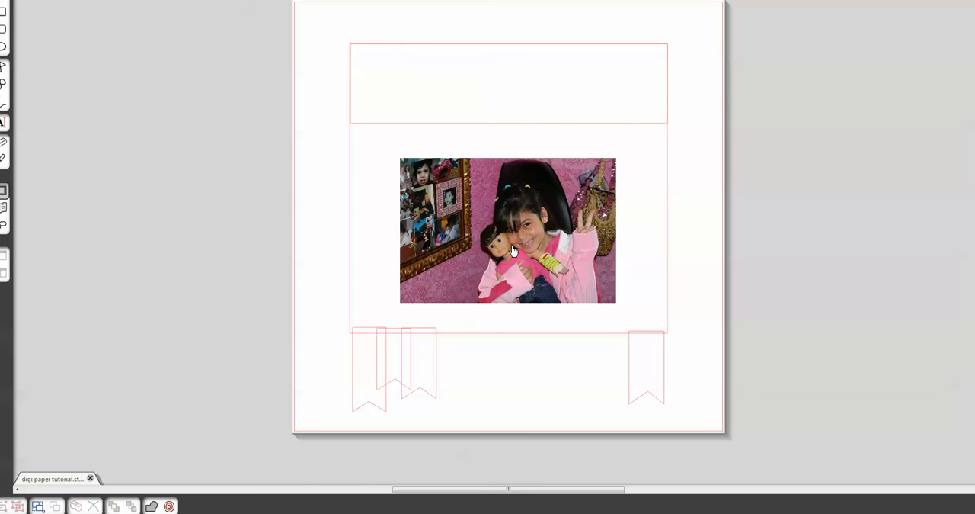
- Move the photo off the page and, with the top rectangle selected, browse for JPEG files to merge in the lliella_YummyScrummyPP folder
left_click_drag(513, 251, 168, 252)
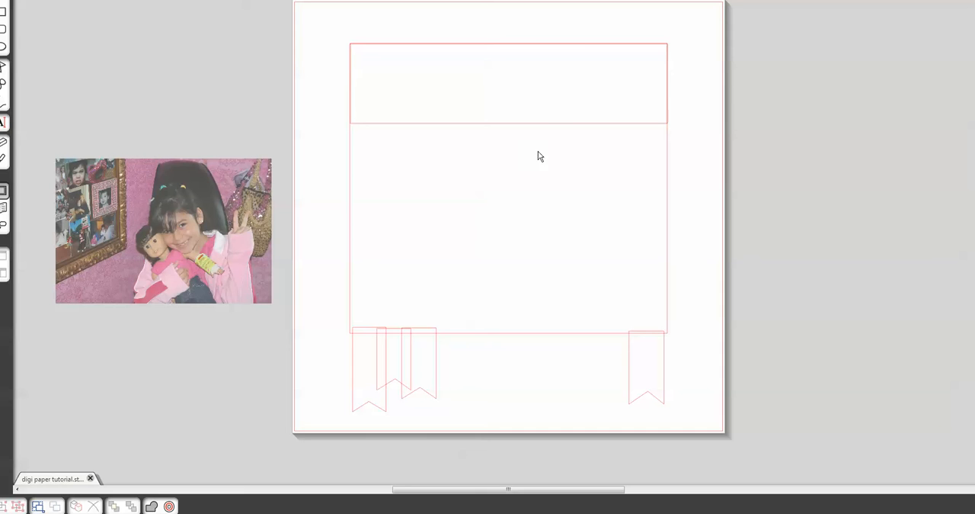
left_click(584, 45)
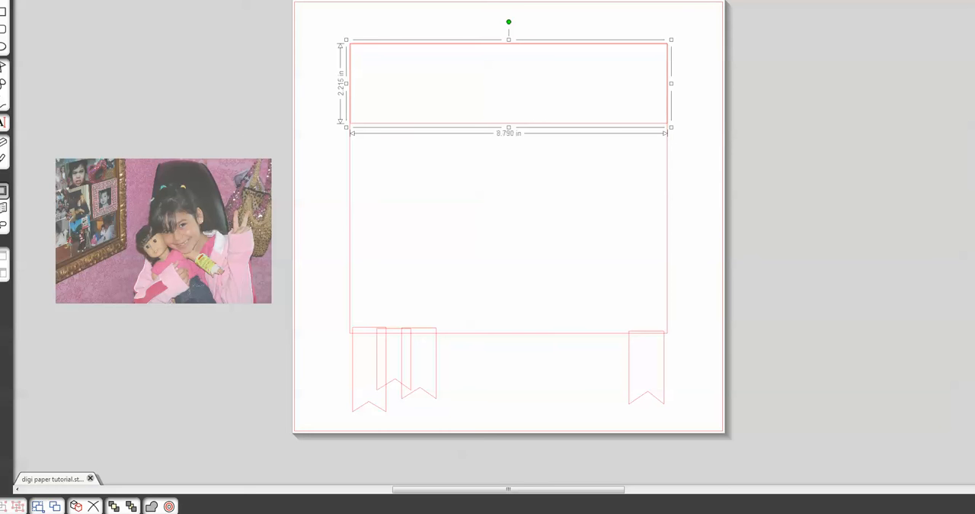
left_click(1, 0)
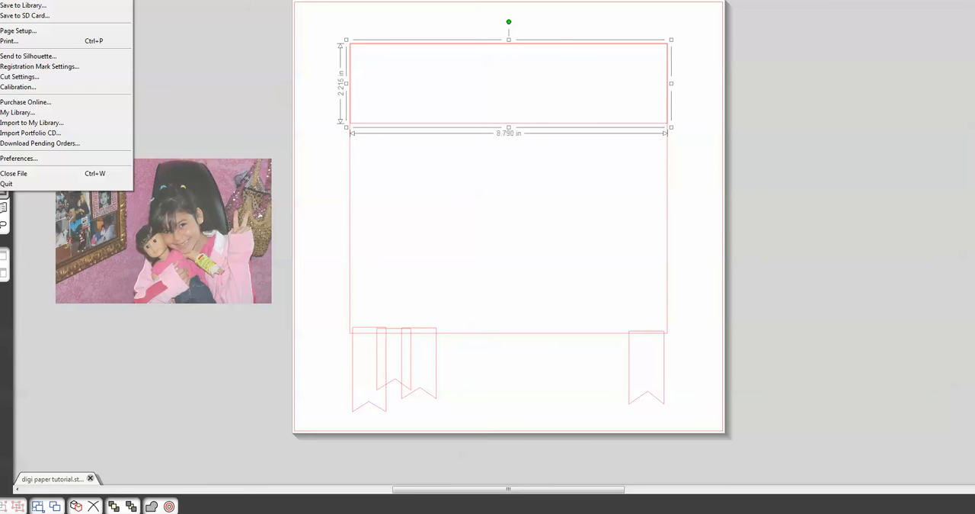
left_click(12, 0)
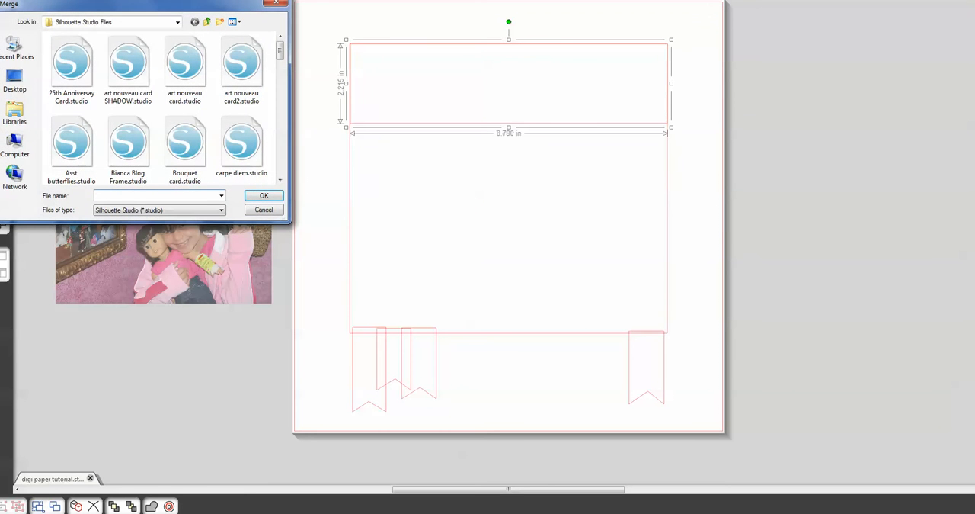
left_click(17, 52)
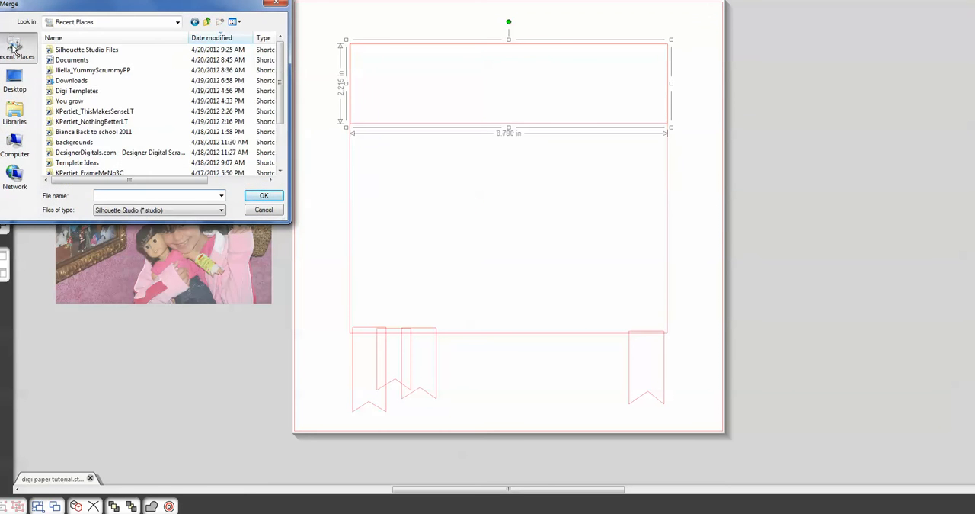
double_click(109, 71)
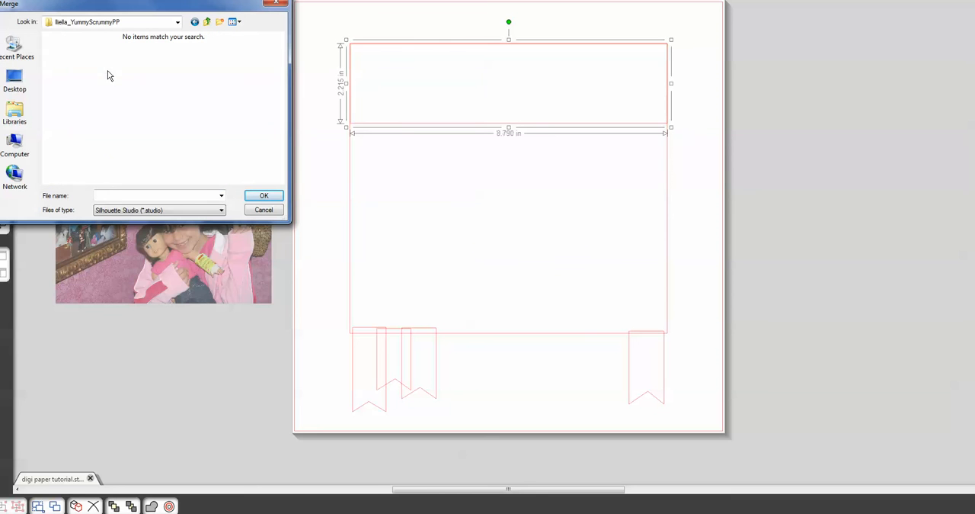
left_click(222, 210)
left_click(138, 258)
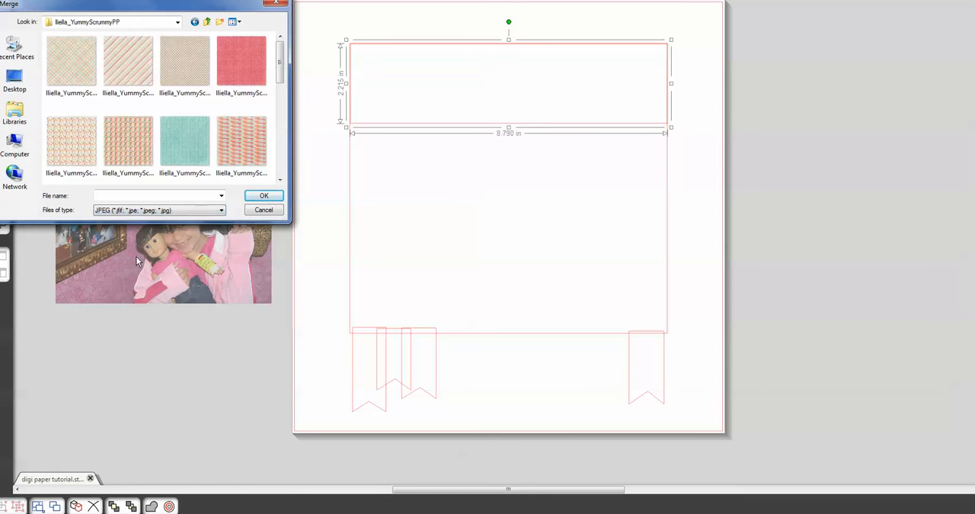
- Fill the top rectangle with the pink striped paper lliella_YummyScrummy_paper12.jpg and close the Merge dialog
left_click_drag(281, 74, 281, 108)
left_click(248, 113)
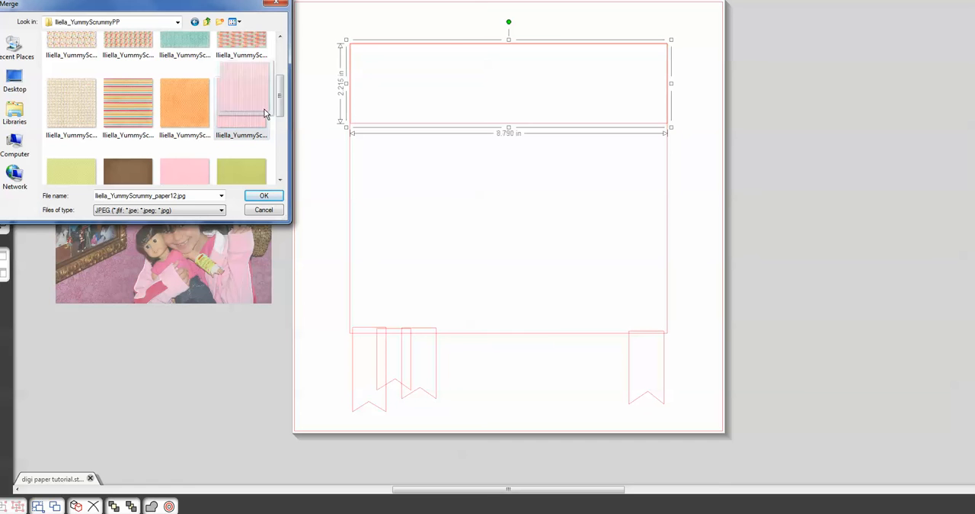
left_click(389, 95)
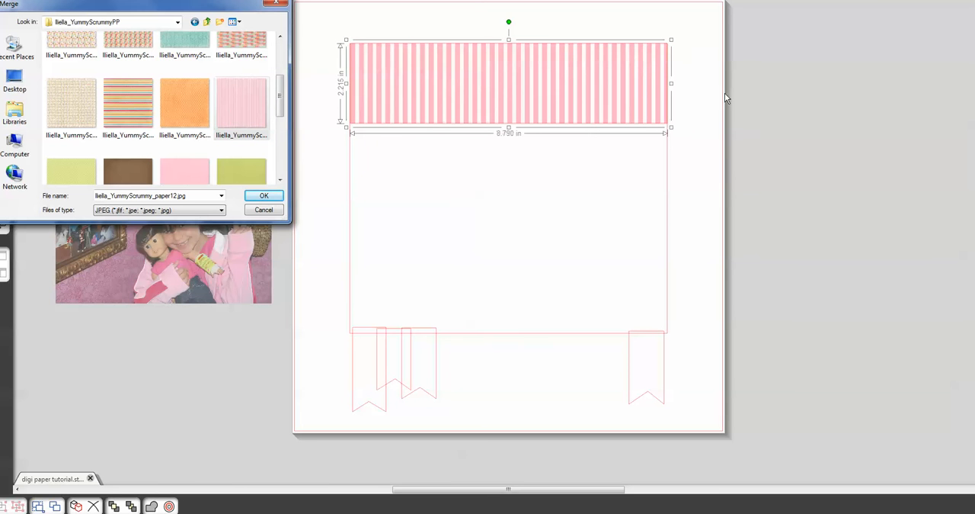
left_click(271, 211)
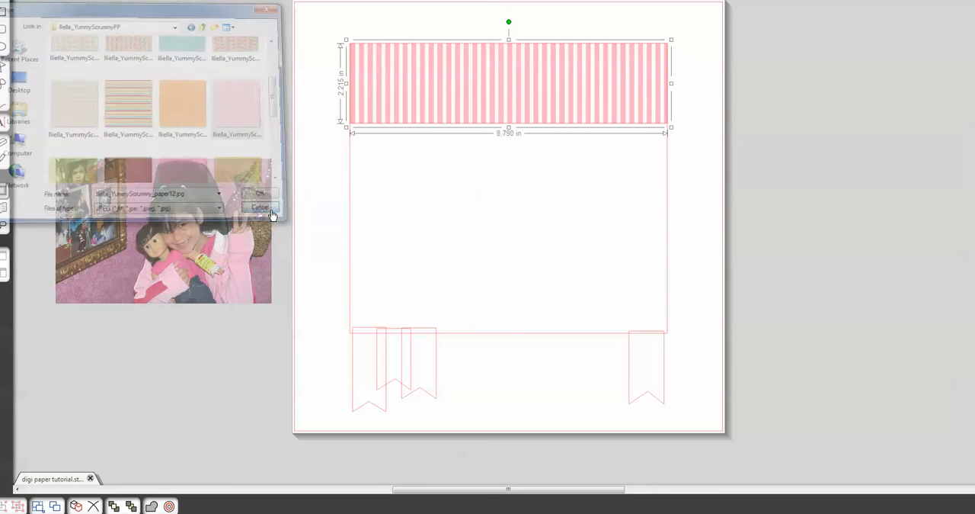
- Fill the large rectangle with the candy-print pattern from the Yummy Scrummy set
left_click(668, 201)
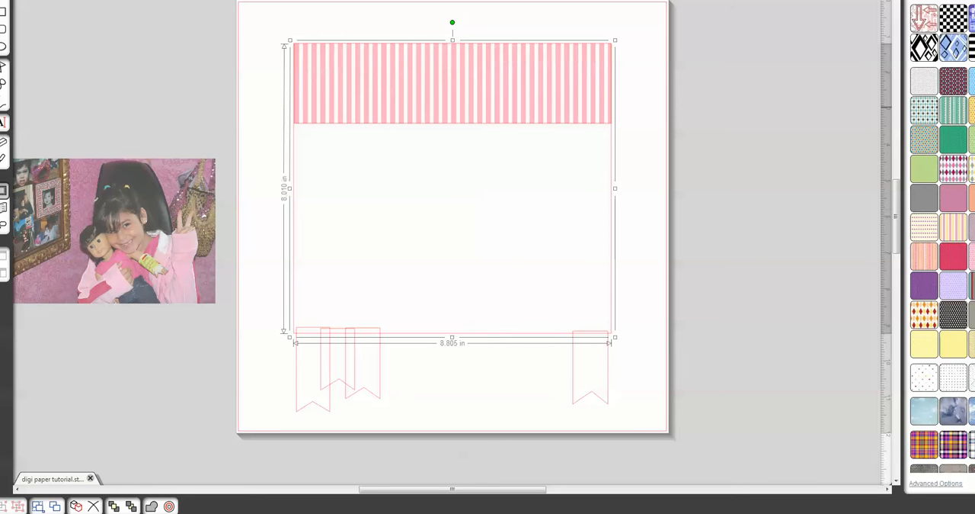
scroll(942, 237, "down", 10)
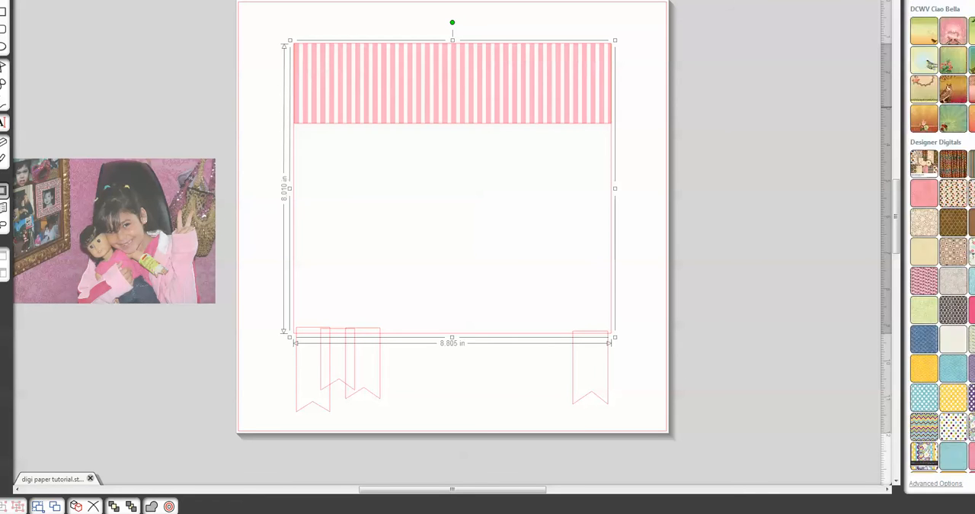
scroll(943, 236, "down", 10)
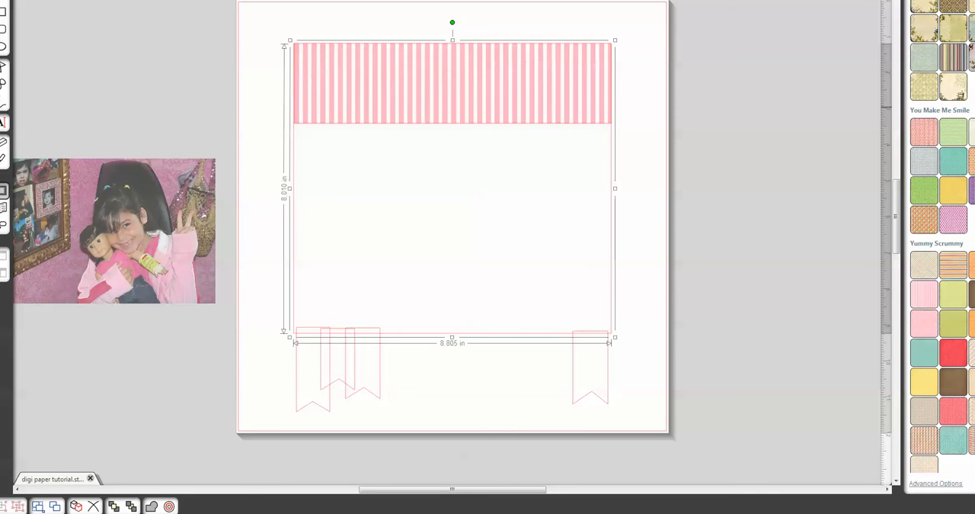
scroll(942, 236, "up", 1)
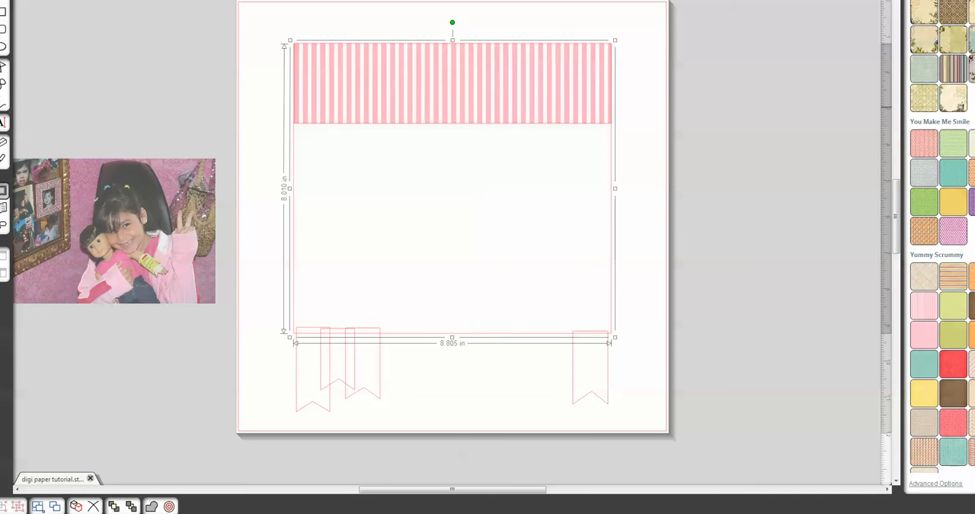
left_click(972, 423)
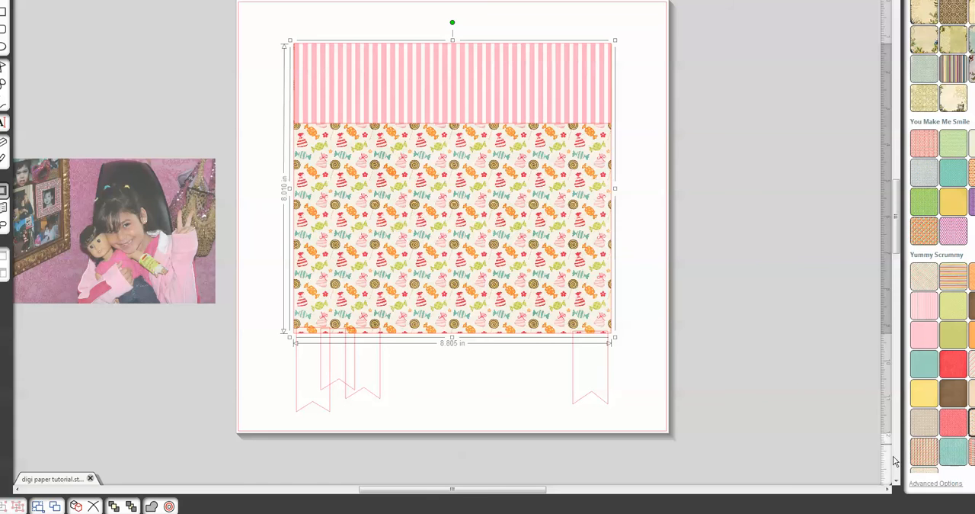
- Scale the large rectangle's candy pattern to 220%
left_click(928, 483)
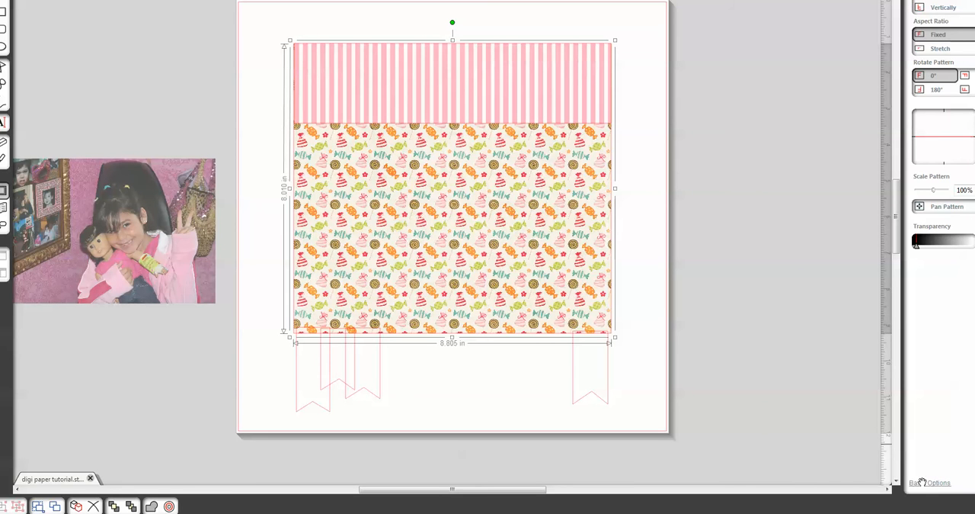
left_click(925, 483)
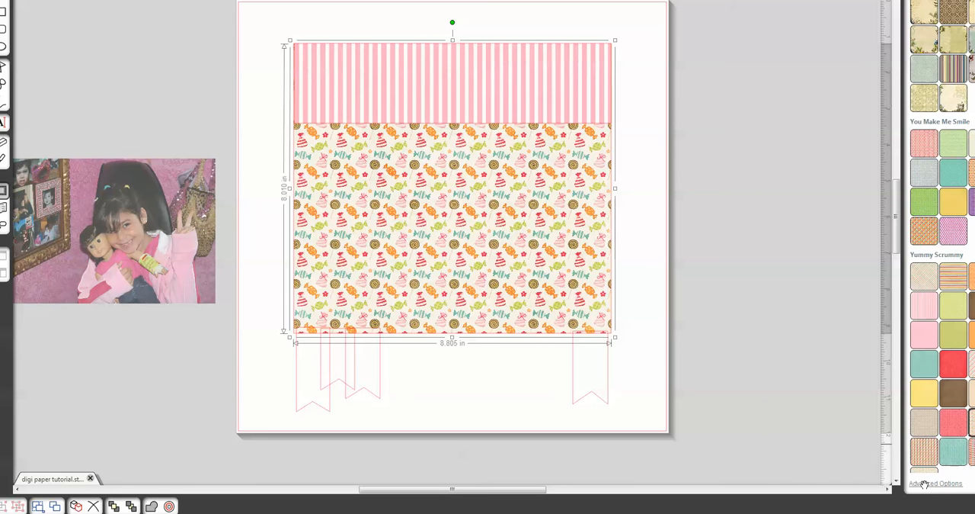
left_click(928, 485)
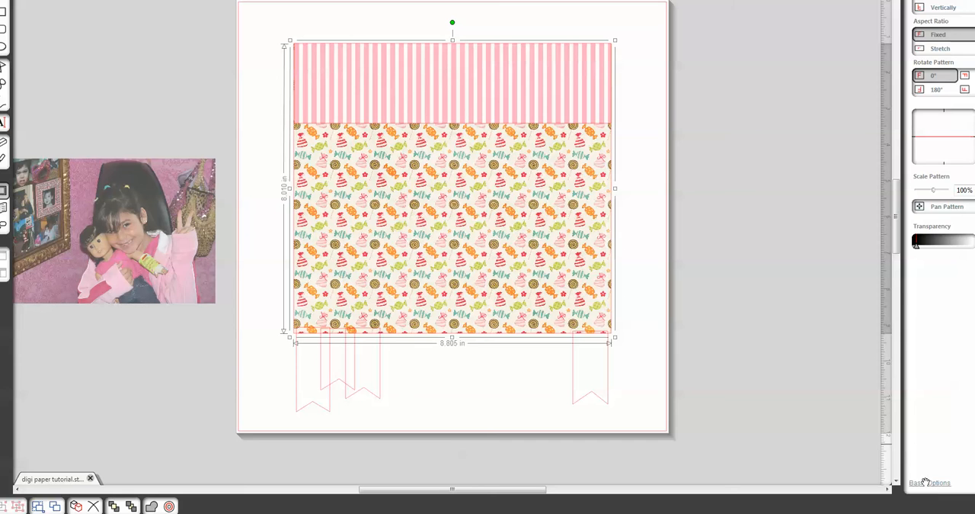
left_click(925, 483)
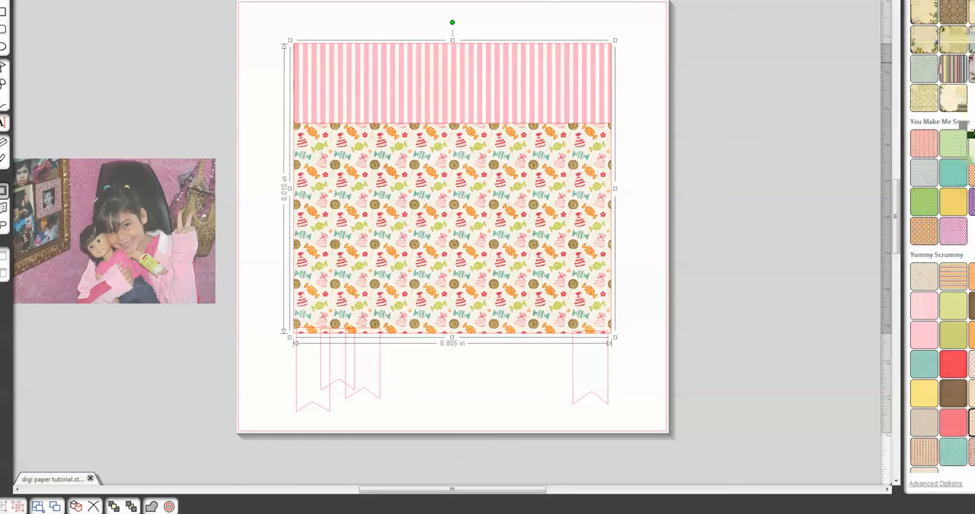
left_click(929, 483)
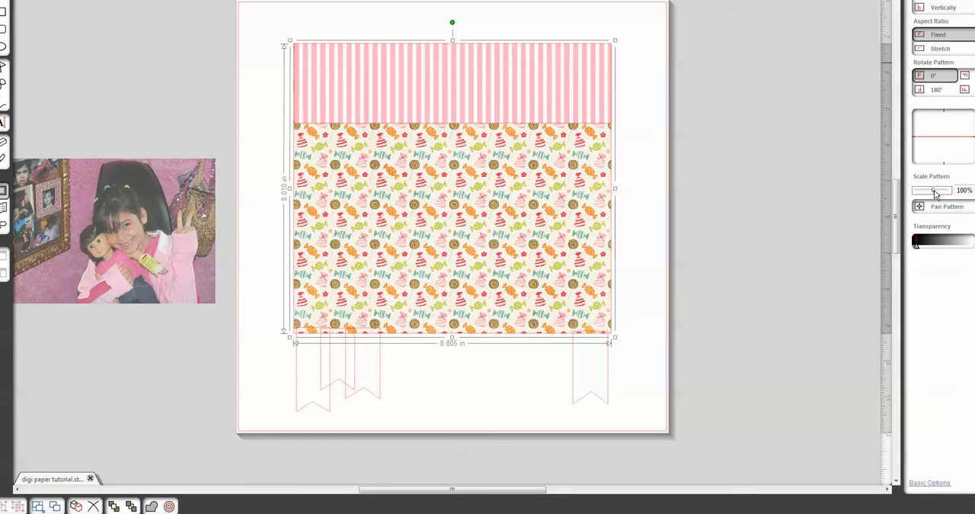
left_click_drag(936, 195, 941, 195)
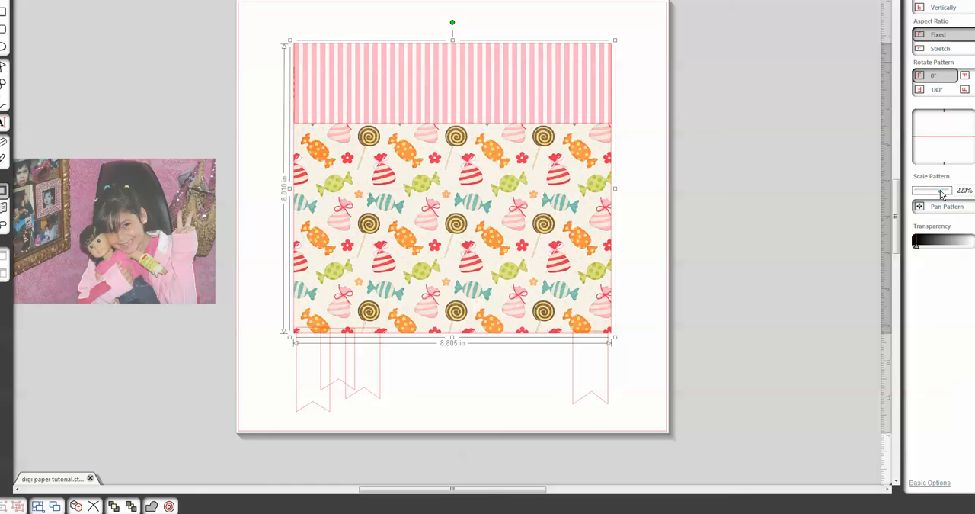
left_click_drag(202, 234, 185, 214)
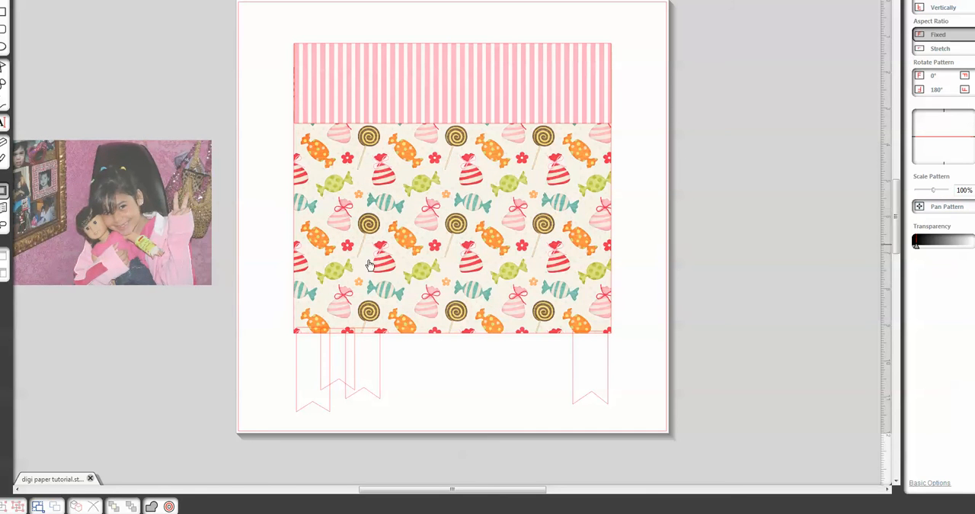
- Fill the leftmost banner with the plain teal Yummy Scrummy pattern and align it with the large rectangle's left edge
left_click(328, 410)
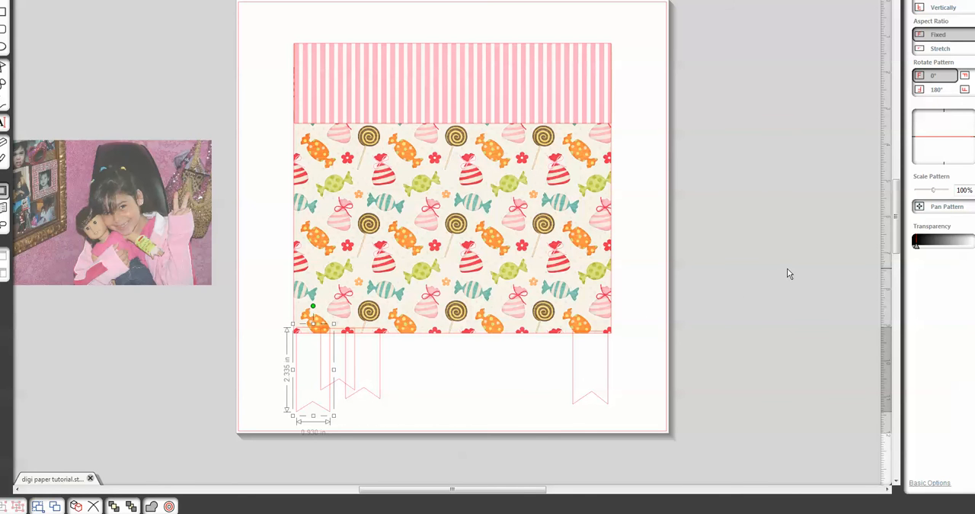
left_click(930, 483)
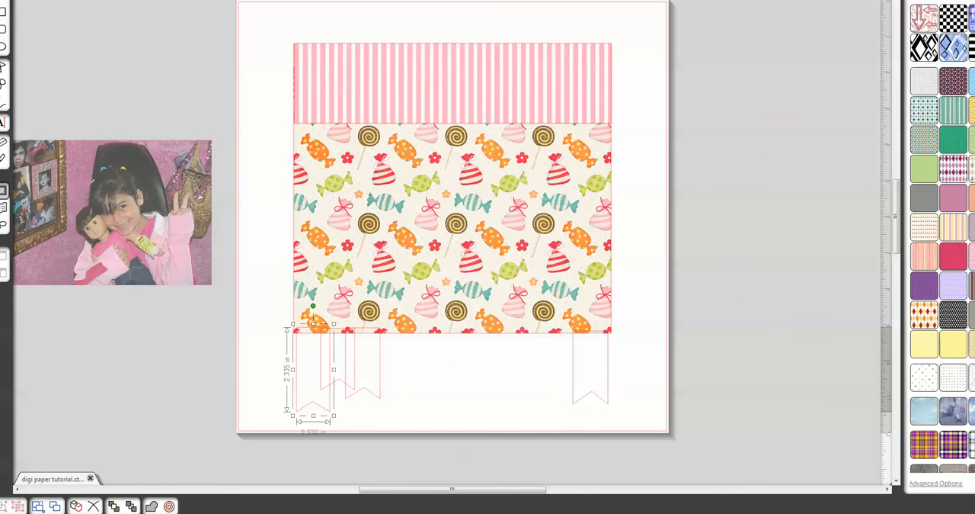
scroll(942, 236, "down", 10)
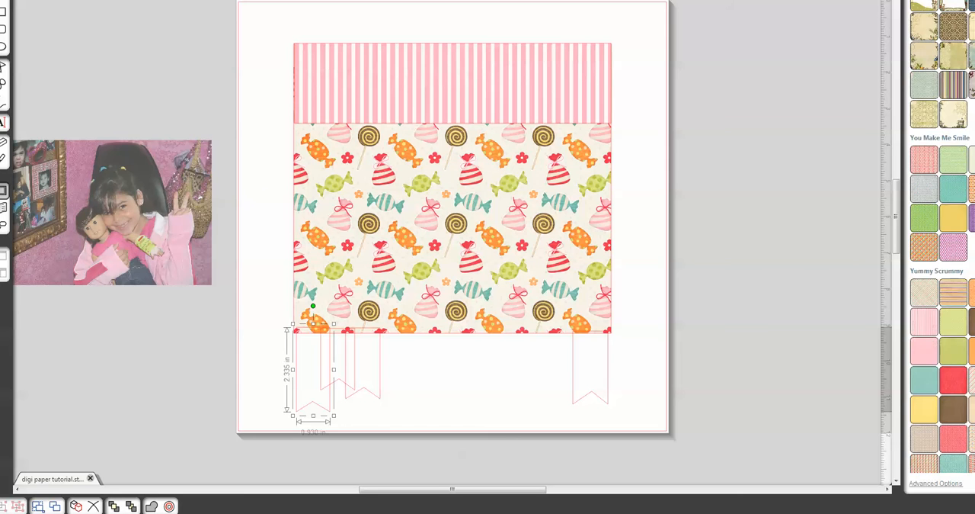
scroll(943, 236, "down", 1)
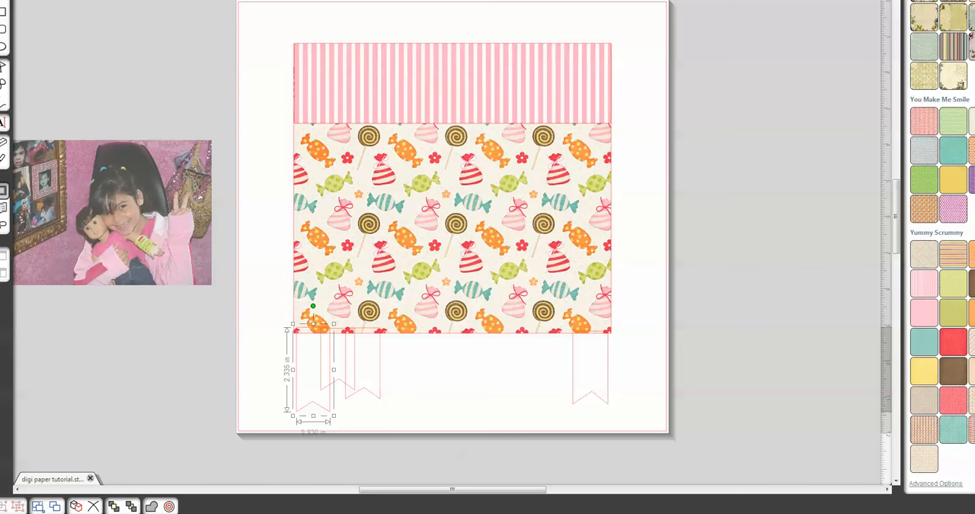
left_click(953, 430)
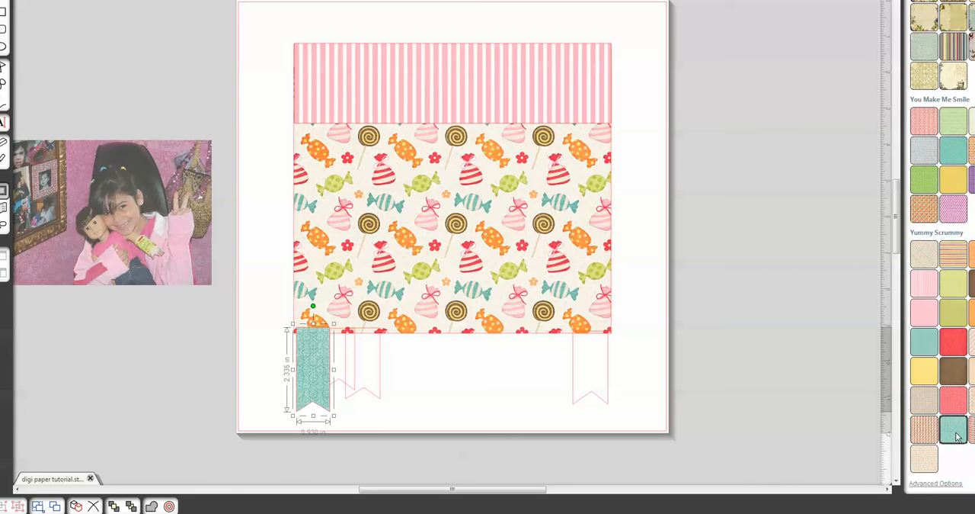
left_click(925, 349)
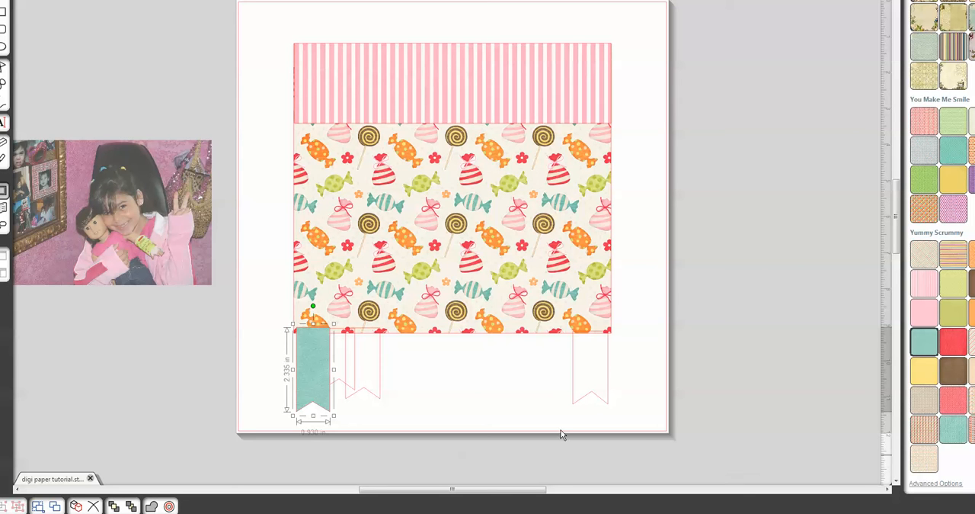
left_click_drag(311, 377, 307, 380)
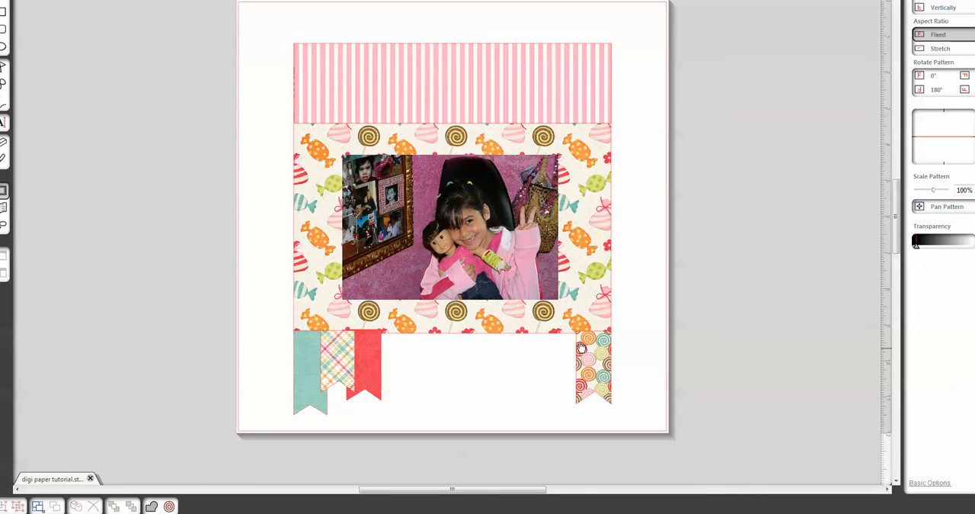
- Show the library beside the page and place the red swirl candy from Yummy Scrummy clip art at the candy panel's lower-left corner
left_click(6, 204)
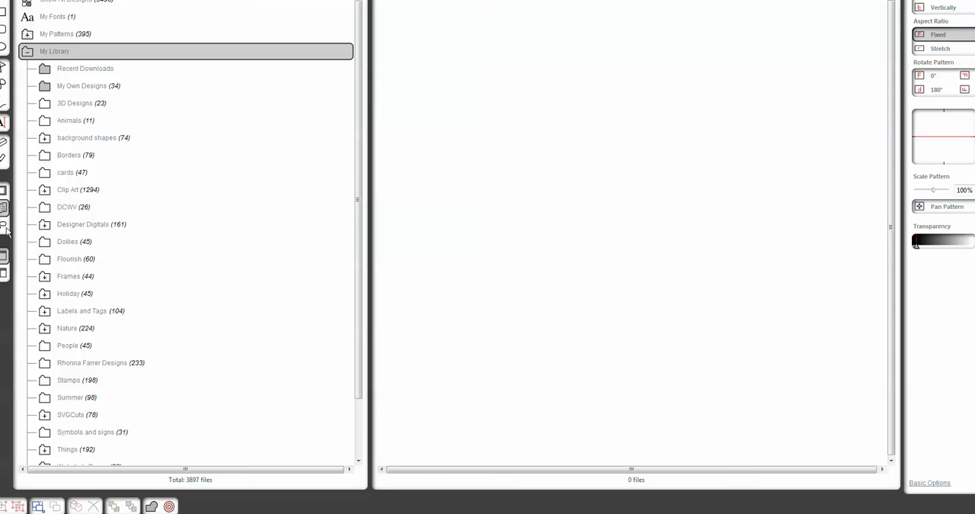
left_click(3, 273)
left_click(4, 273)
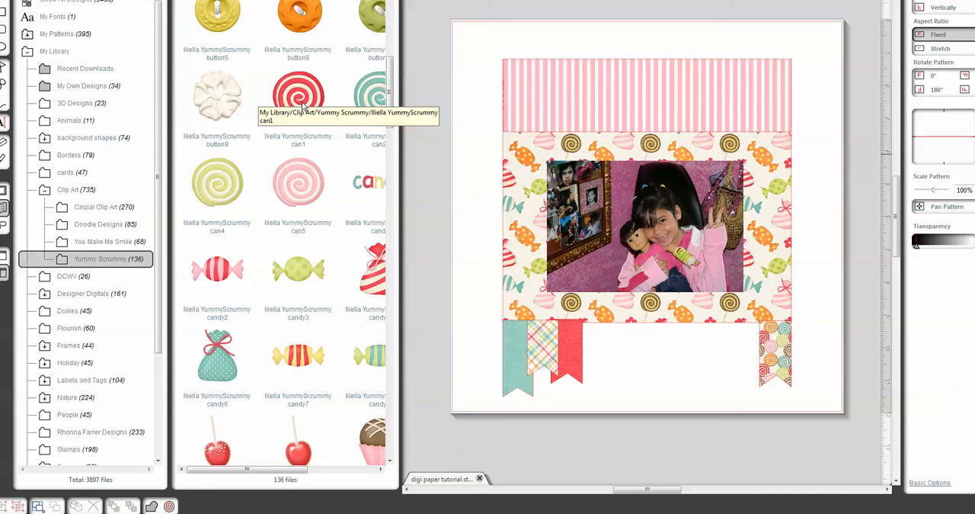
left_click_drag(306, 99, 507, 282)
left_click_drag(525, 313, 473, 306)
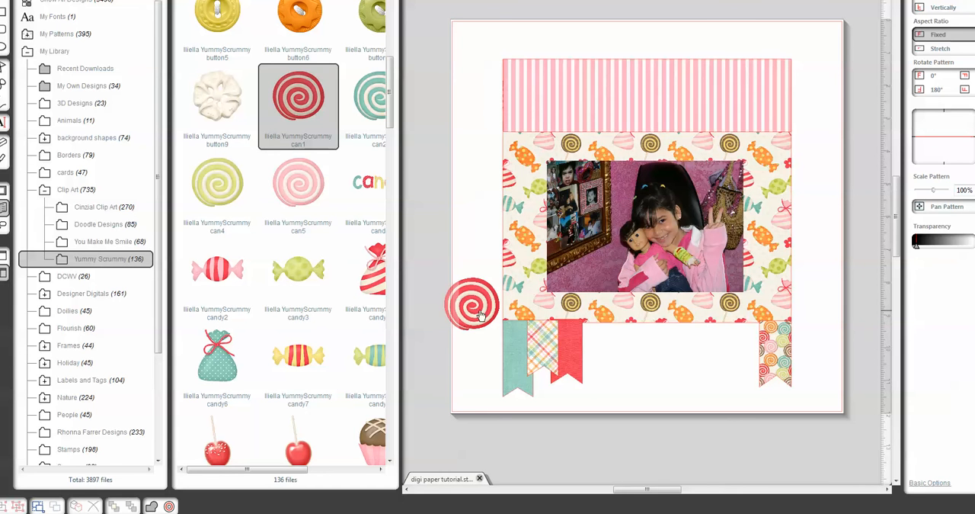
left_click_drag(483, 310, 521, 320)
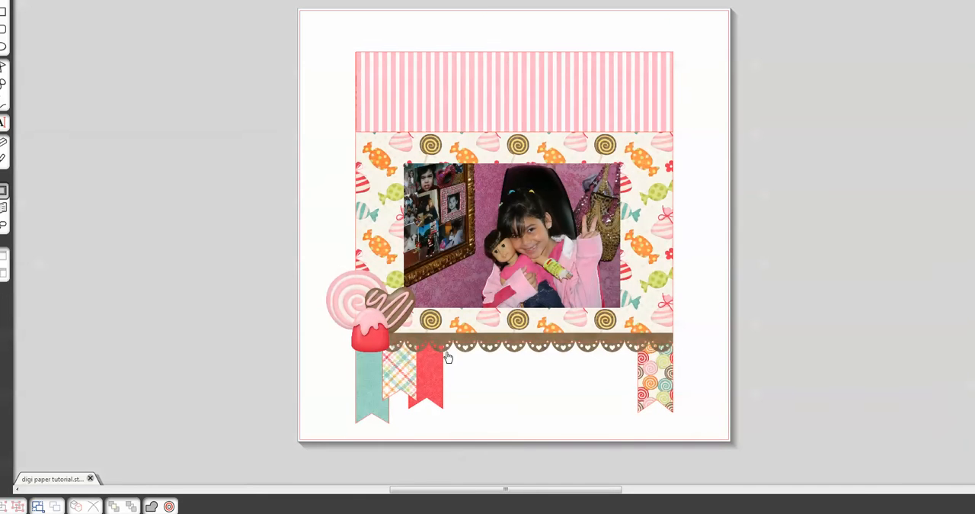
- Move the brown scalloped border off the page, just below its bottom edge
left_click_drag(531, 336, 508, 468)
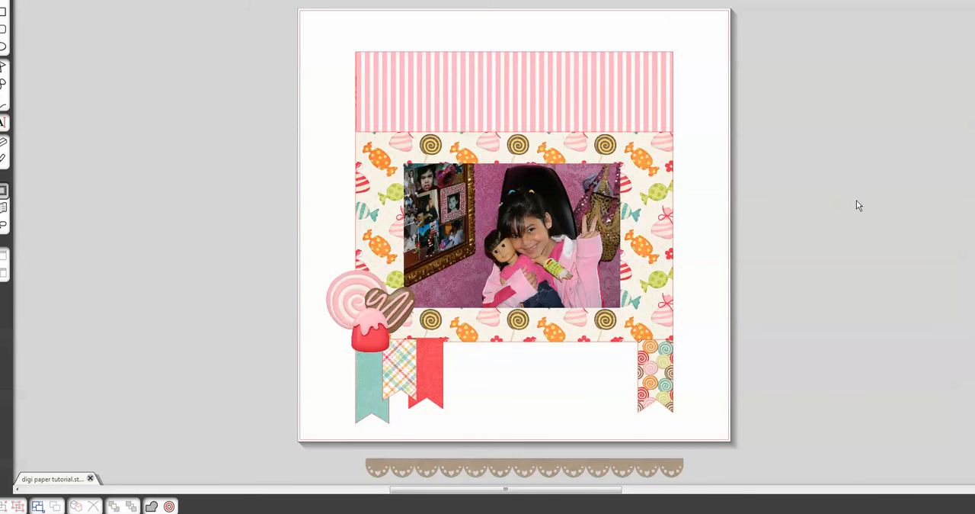
scroll(856, 200, "down", 3)
scroll(868, 261, "down", 7)
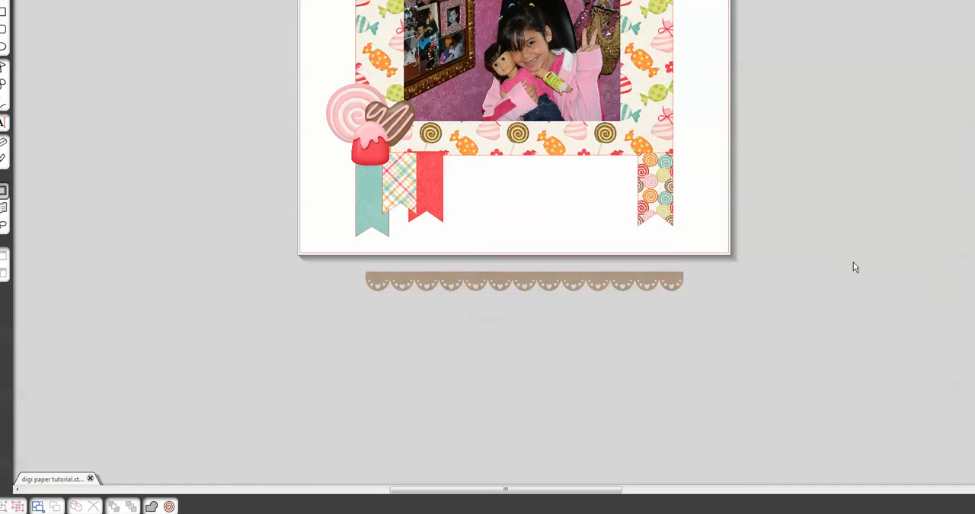
- Move the brown scalloped border farther below the page, clear of the page edge
left_click_drag(649, 224, 612, 273)
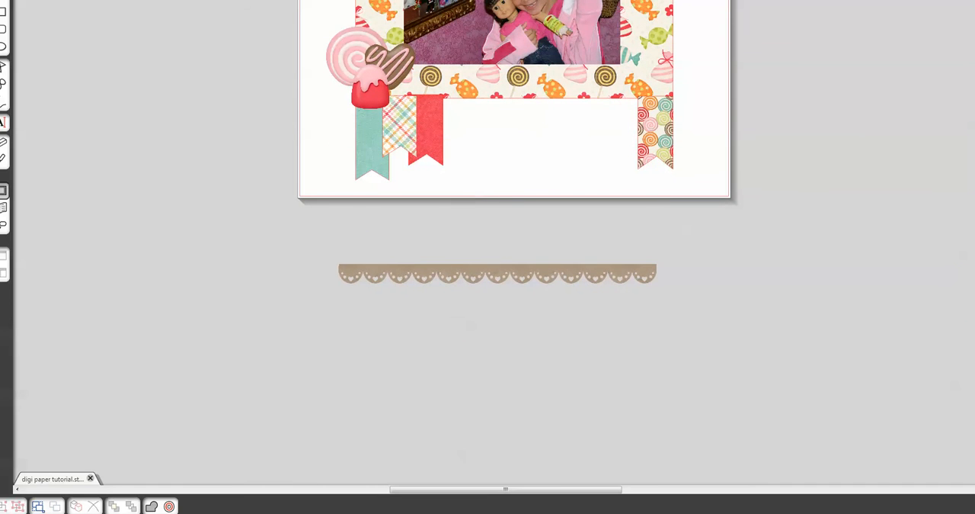
scroll(506, 228, "up", 4)
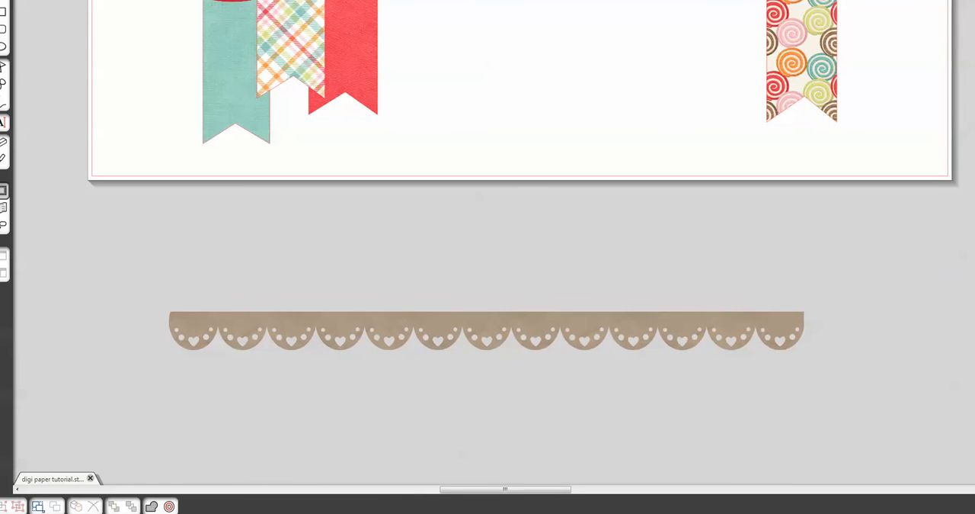
left_click_drag(473, 333, 494, 288)
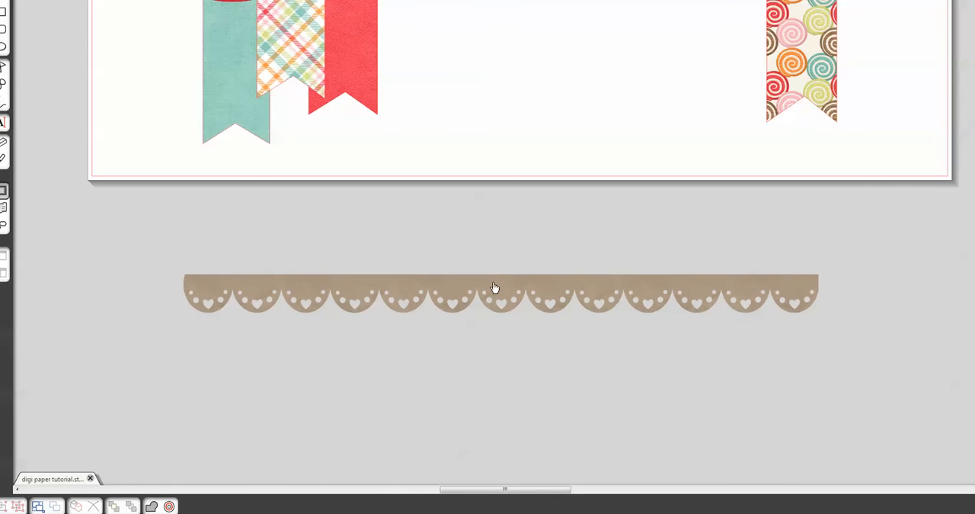
- Trace the scalloped border with the High Pass Filter off and a 98% threshold, and check the traced outline against the image
left_click(864, 2)
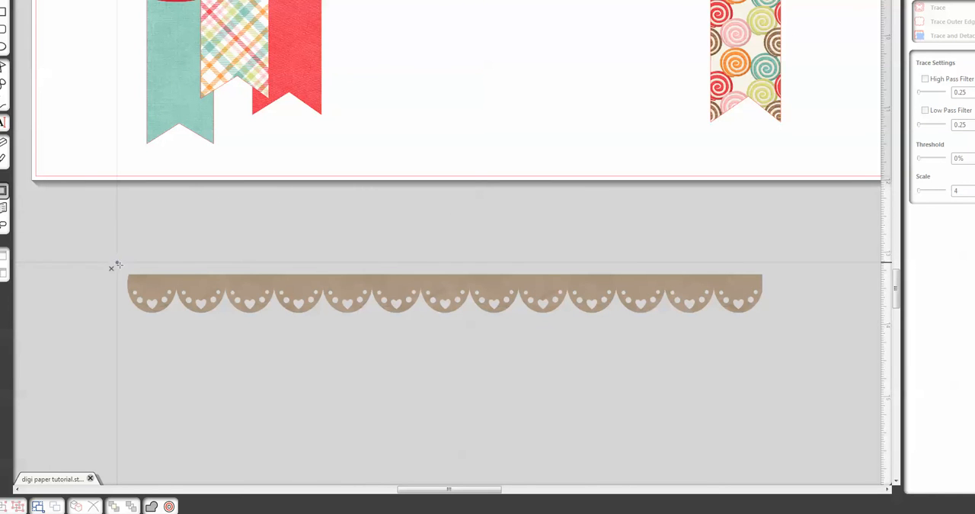
mouse_move(116, 263)
left_mouse_down()
mouse_move(342, 349)
mouse_move(586, 348)
mouse_move(769, 340)
mouse_move(778, 330)
left_mouse_up()
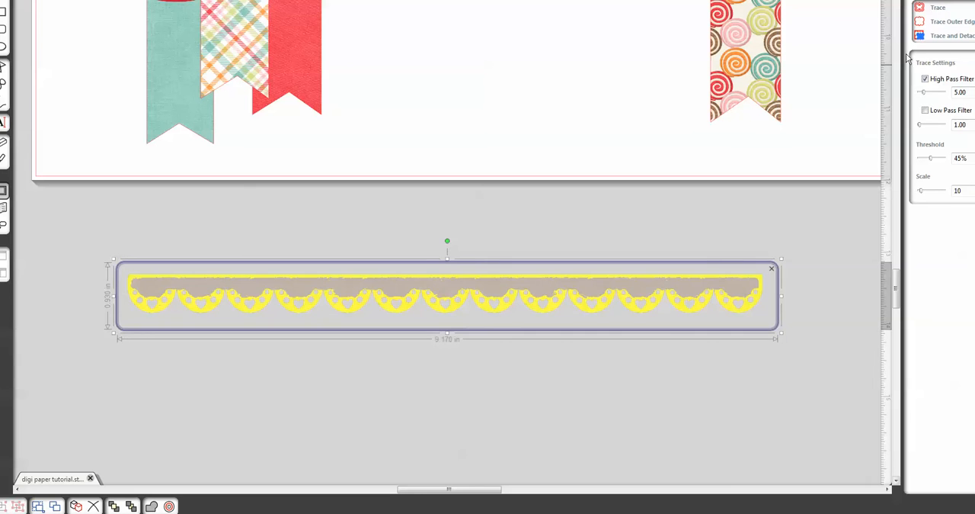
left_click(926, 81)
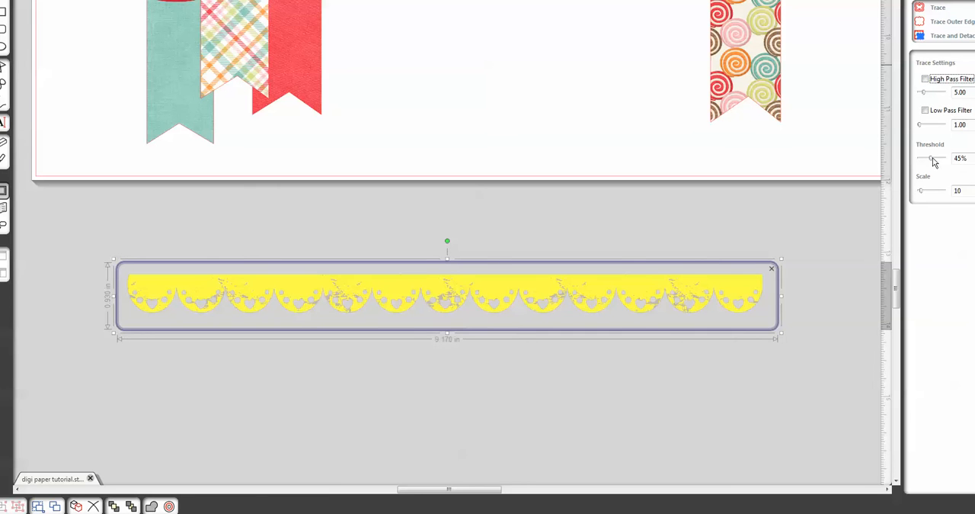
left_click_drag(929, 161, 946, 160)
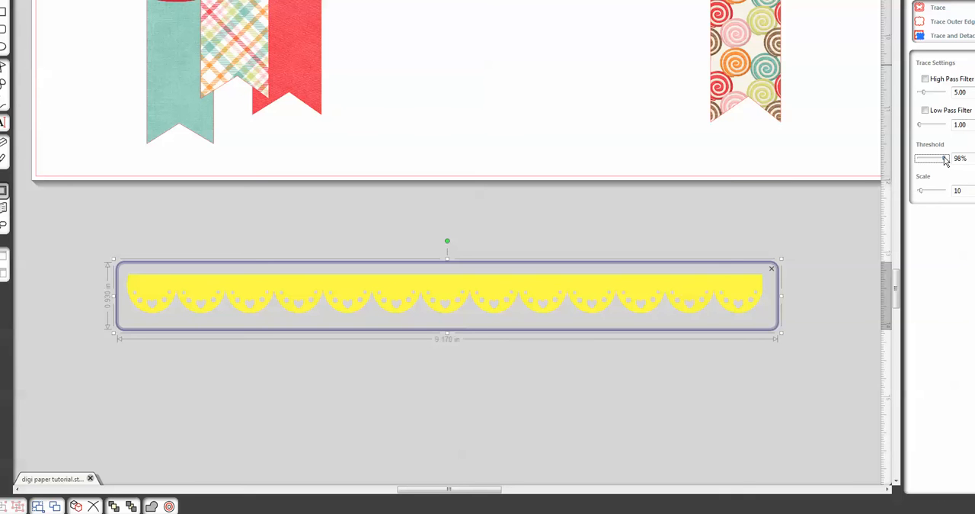
left_click(938, 8)
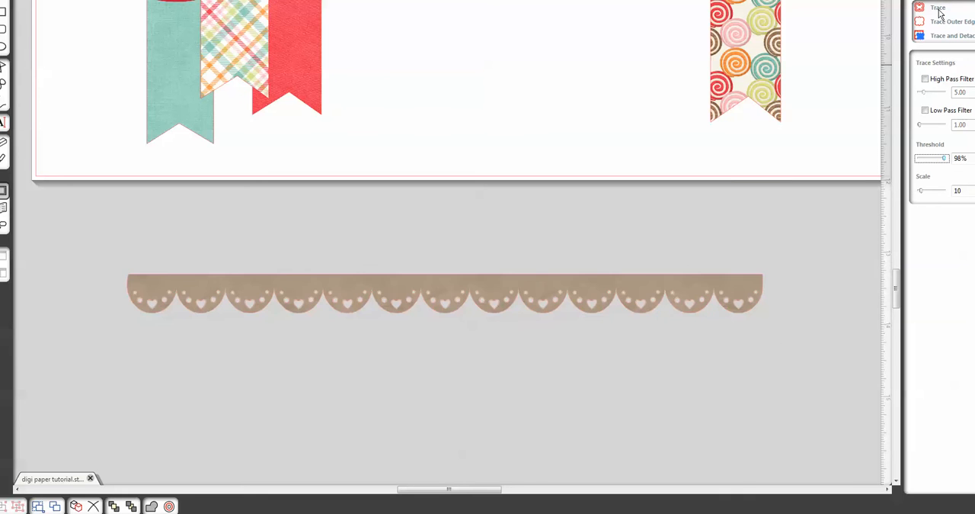
left_click_drag(653, 296, 644, 365)
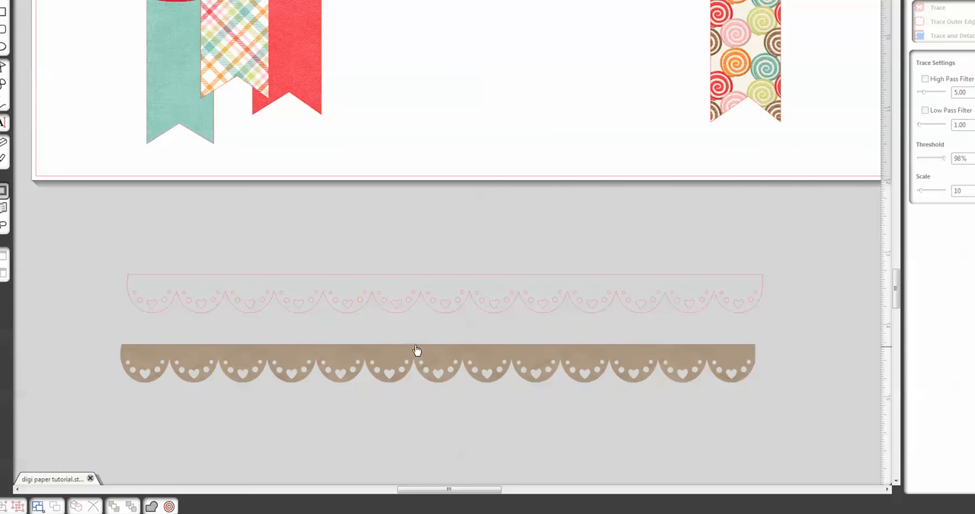
key("ctrl+z")
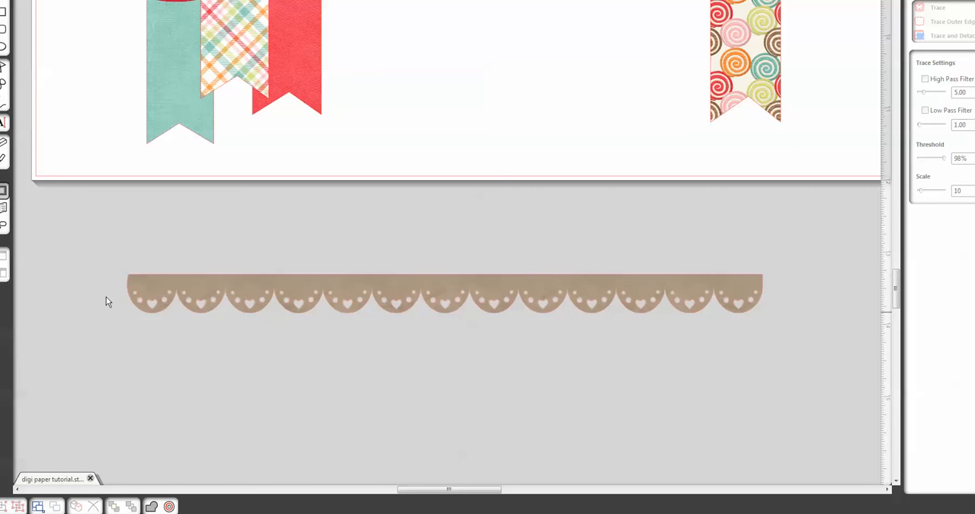
- Group the scalloped border with its traced outline and place it along the candy panel's lower edge, over the banner tops
left_click_drag(504, 302, 786, 336)
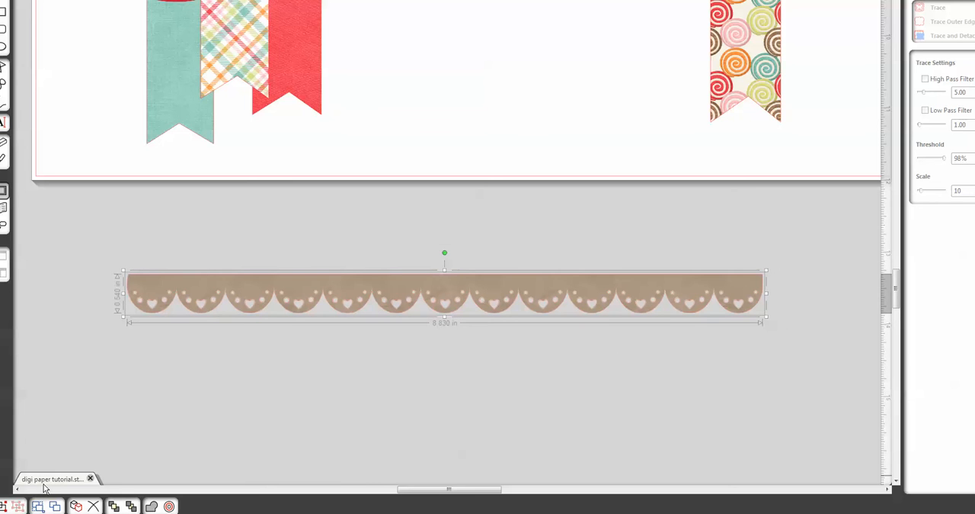
left_click(3, 507)
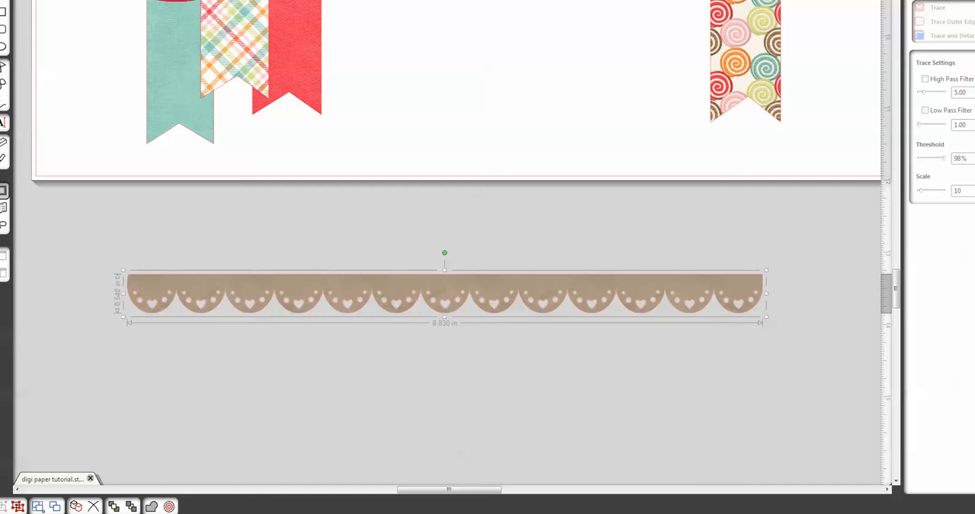
key("ctrl+minus")
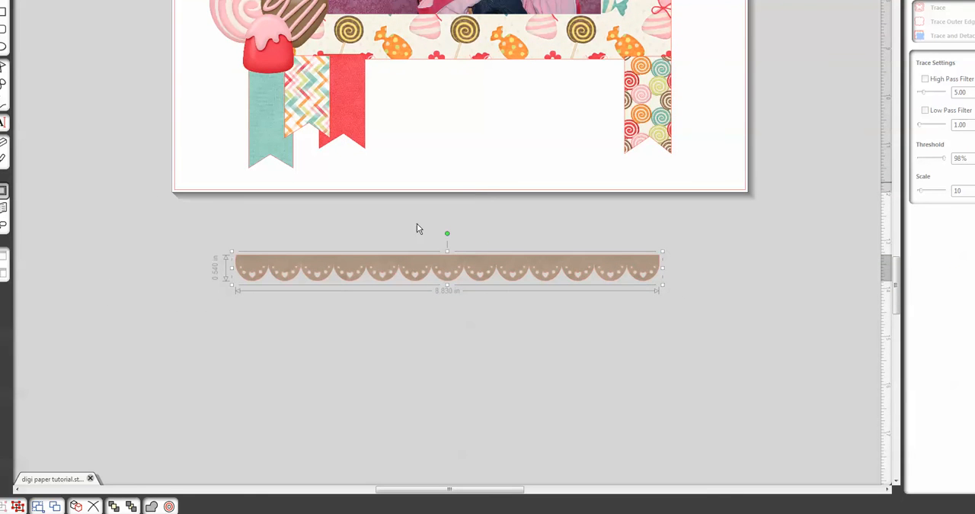
left_click_drag(447, 272, 458, 68)
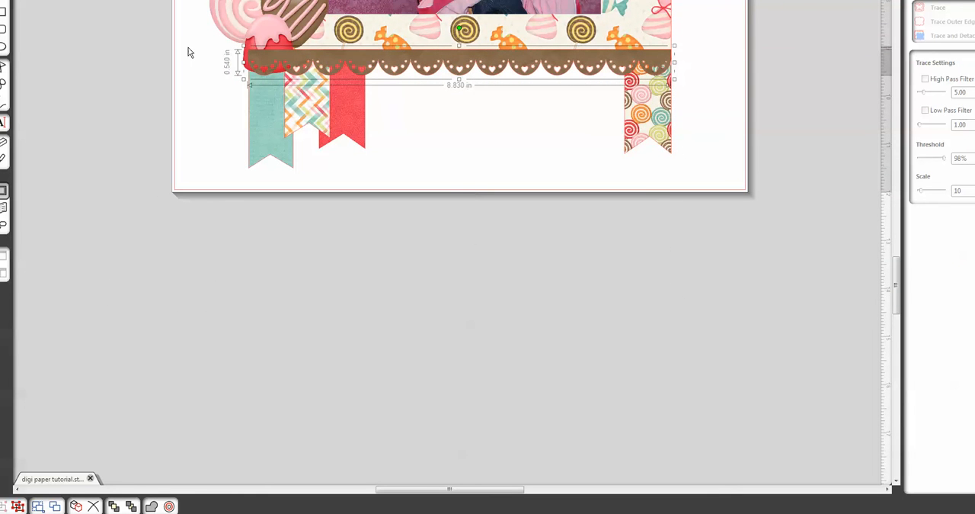
- Move the red gumdrop below the page and trace its outer edge with the High Pass Filter off and a 100% threshold
left_click_drag(256, 47, 378, 295)
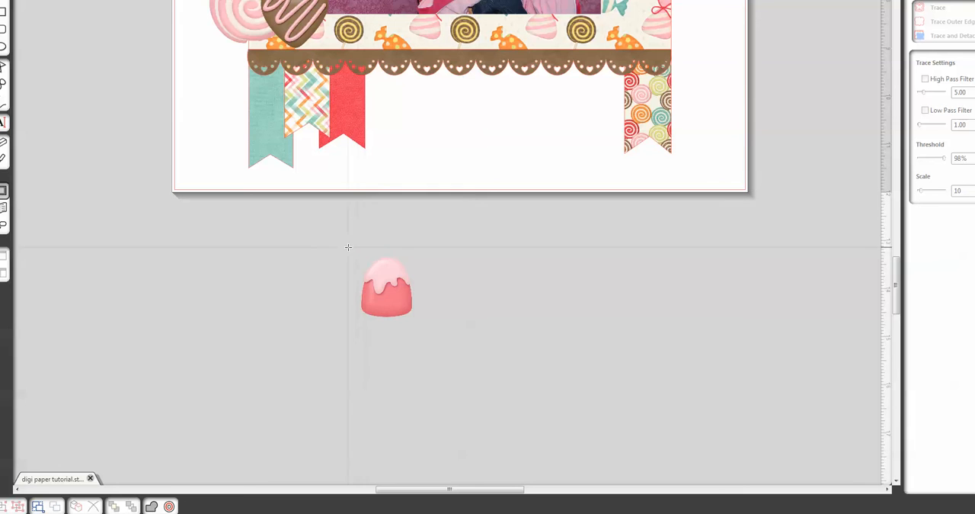
mouse_move(348, 247)
left_mouse_down()
mouse_move(388, 263)
mouse_move(431, 319)
mouse_move(432, 336)
left_mouse_up()
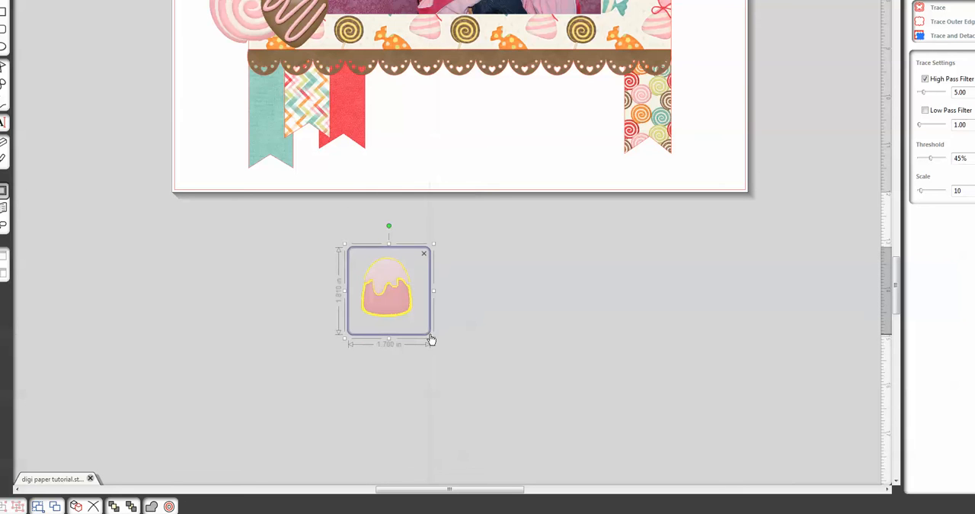
left_click(926, 78)
left_click_drag(931, 159, 945, 164)
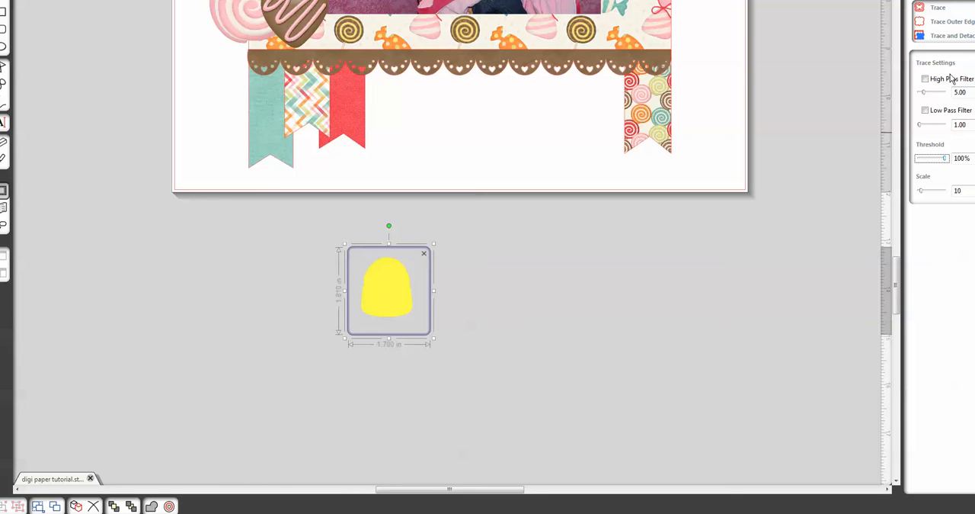
left_click(946, 26)
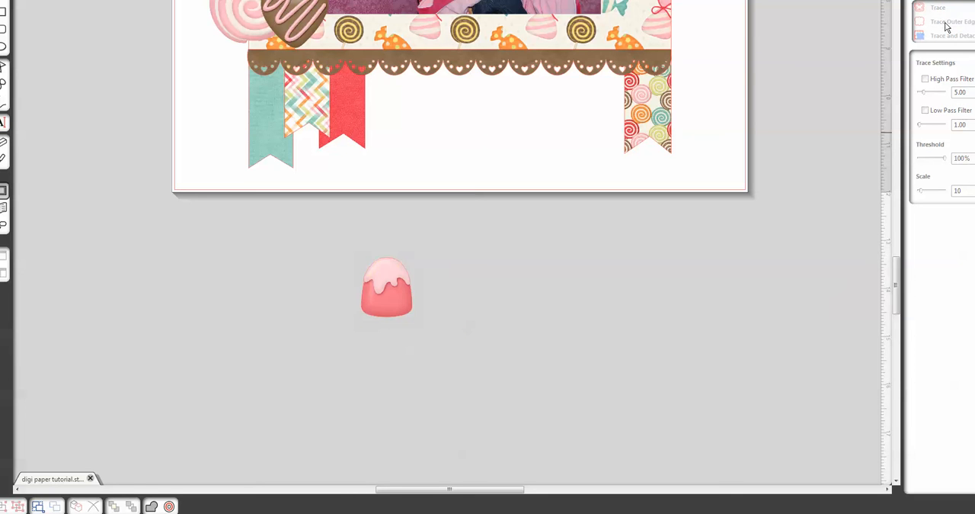
left_click_drag(404, 290, 463, 297)
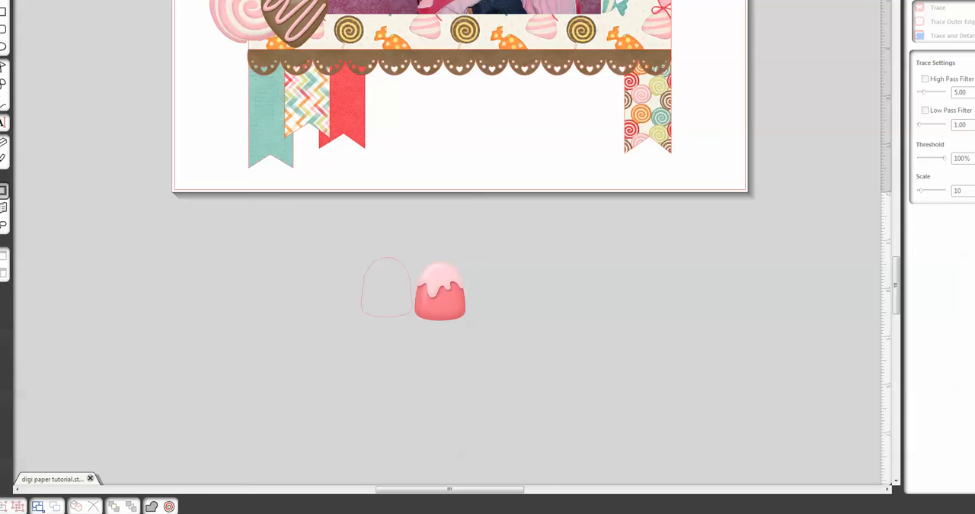
left_click_drag(441, 293, 386, 290)
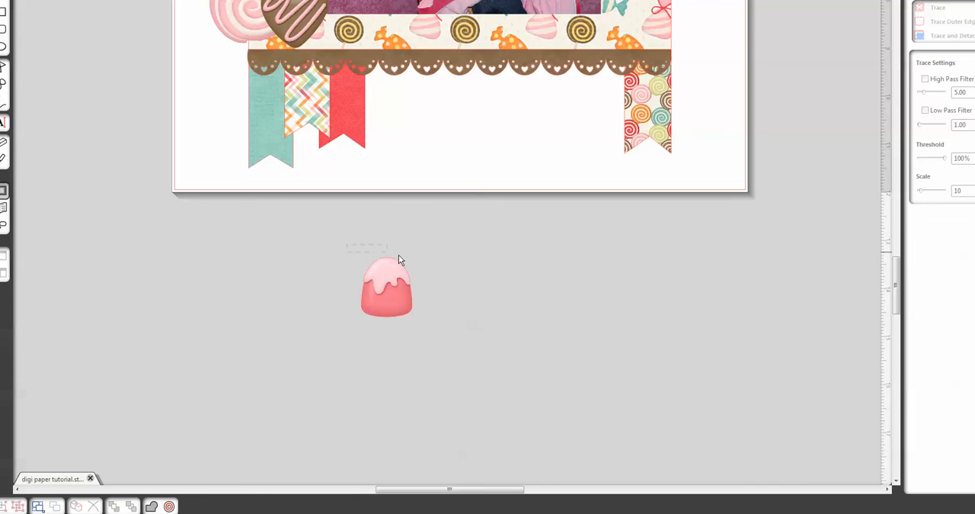
- Group the gumdrop with its traced outline and return it to the candy cluster at the candy panel's lower-left corner
left_click_drag(399, 256, 424, 337)
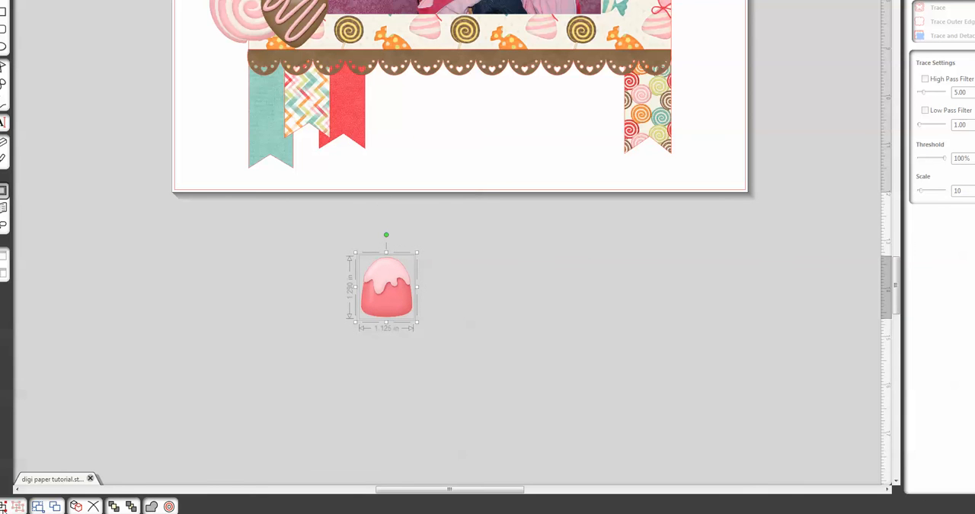
left_click(3, 509)
left_click_drag(378, 308, 249, 53)
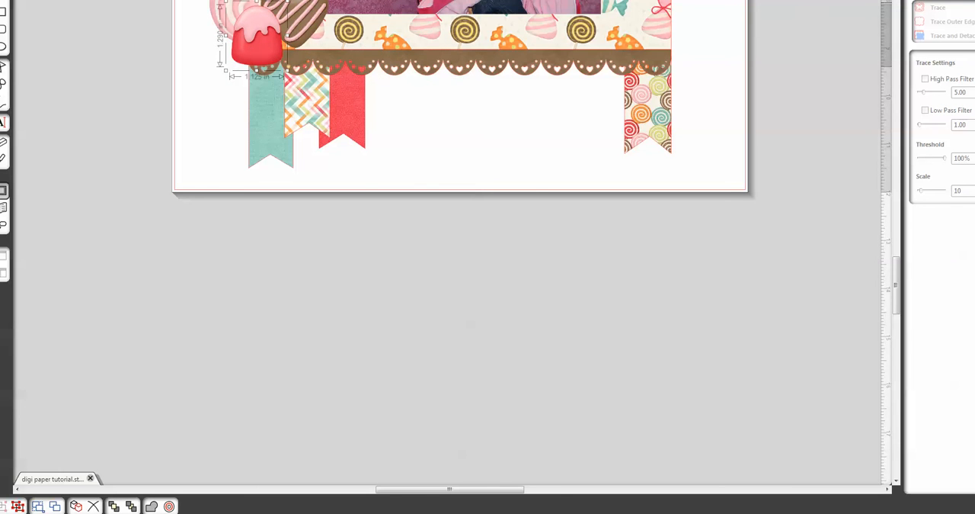
- Show the library beside the page and place the Yummy Scrummy candy word art on the pink striped panel, scaled down inside the panel's width
left_click(823, 1)
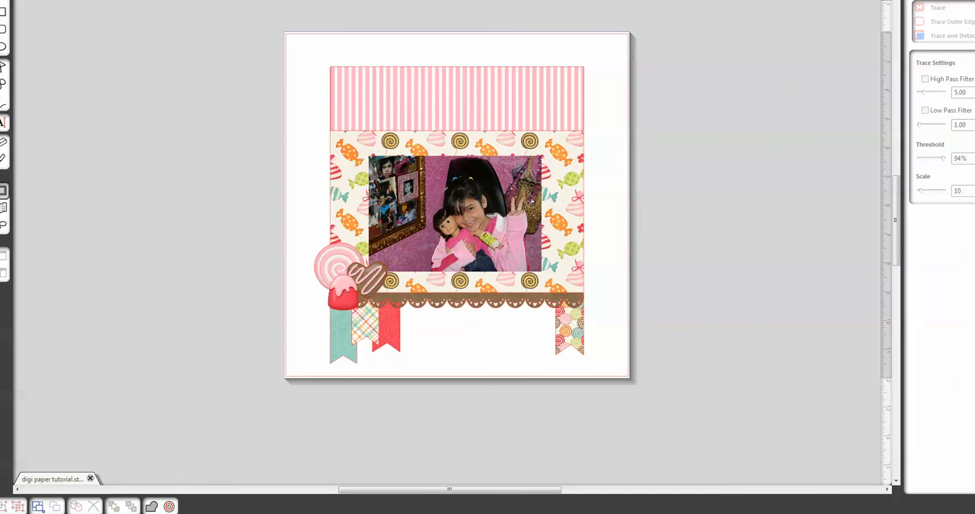
left_click(800, 1)
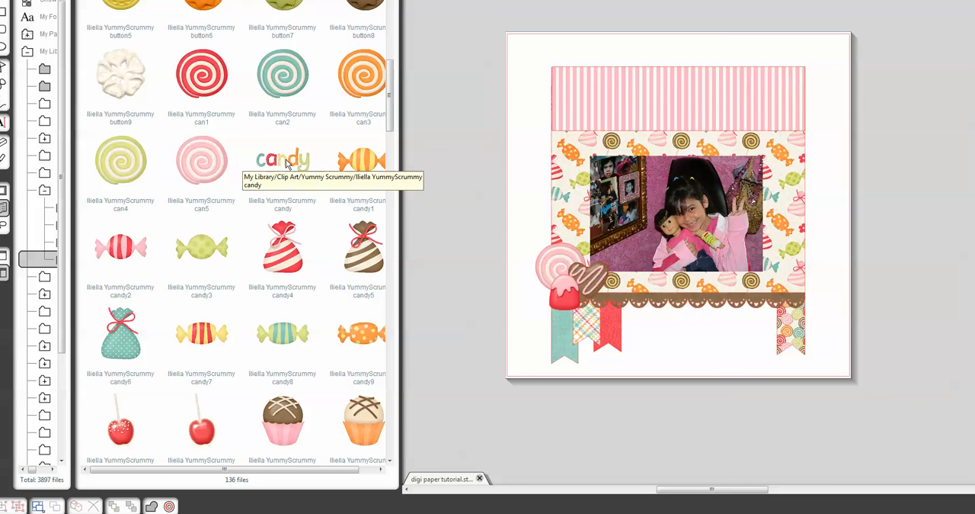
left_click_drag(286, 163, 637, 91)
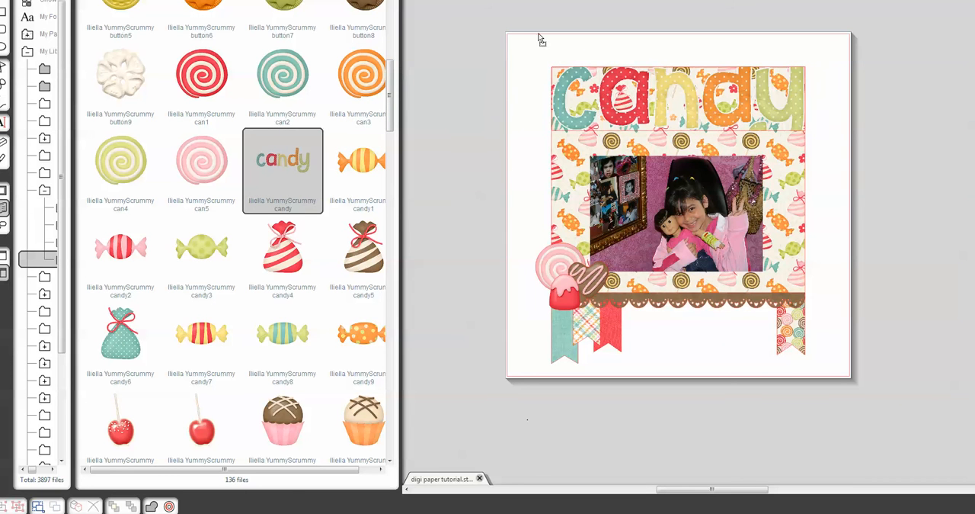
left_click_drag(515, 37, 683, 116)
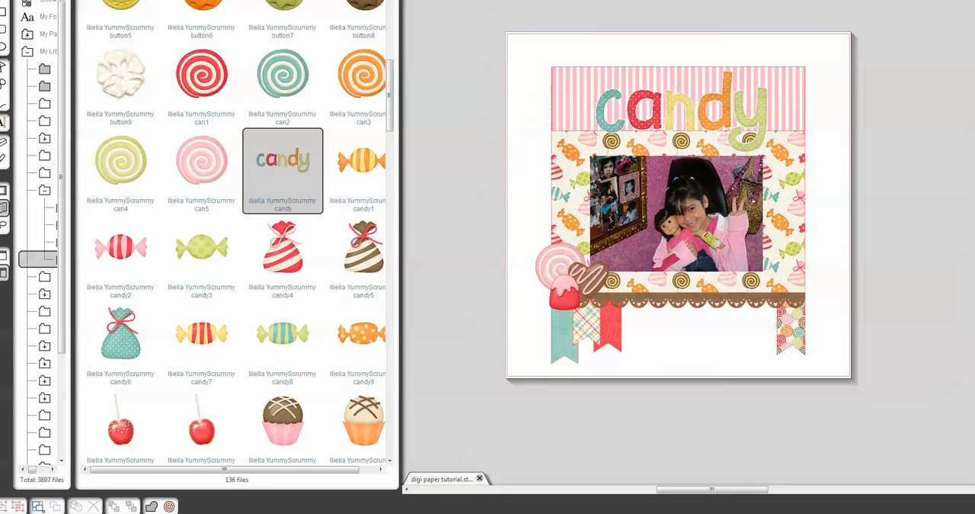
- Hide the library and shrink the candy word art so it sits centered just above the photo
left_click(4, 190)
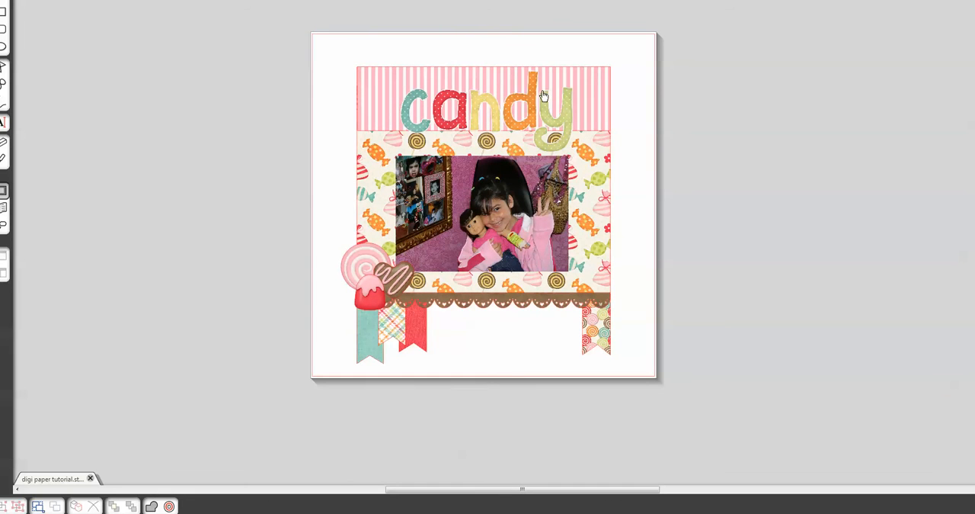
left_click(485, 104)
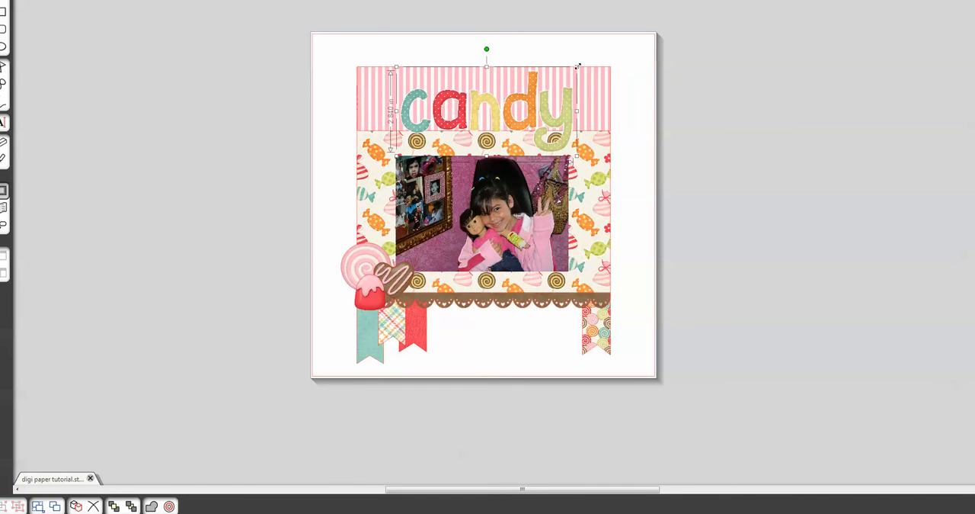
left_click_drag(577, 68, 529, 125)
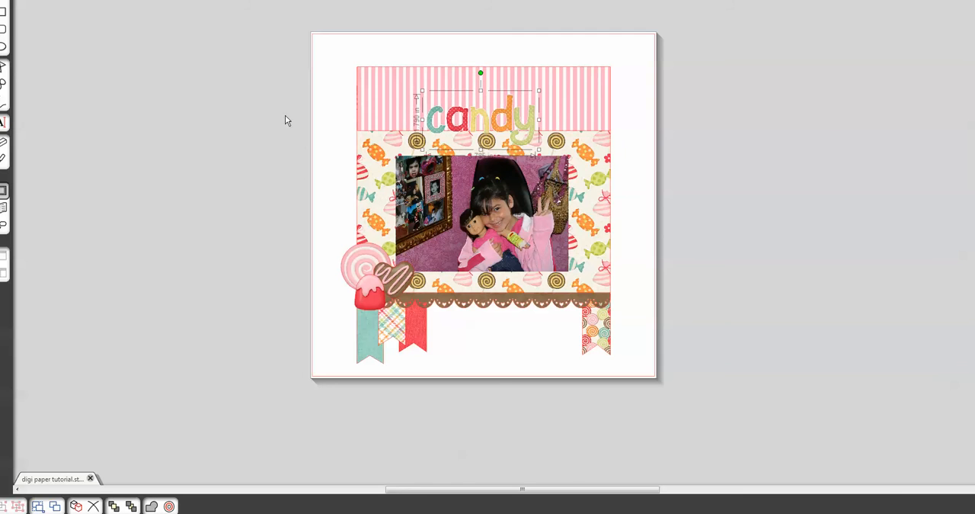
- Add the text "You're as sweet as" above the candy word art and fill it with the plain brown Yummy Scrummy pattern
left_click(3, 123)
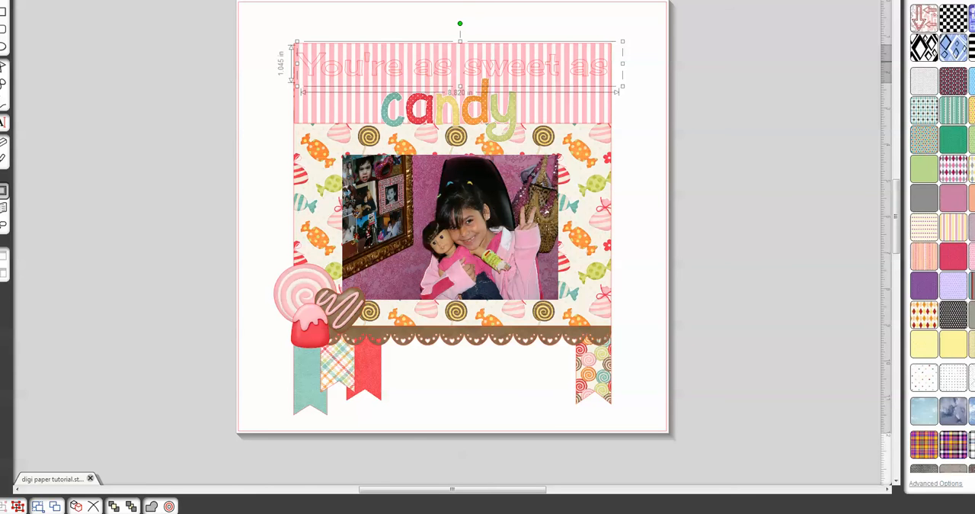
scroll(943, 236, "down", 5)
scroll(943, 237, "down", 20)
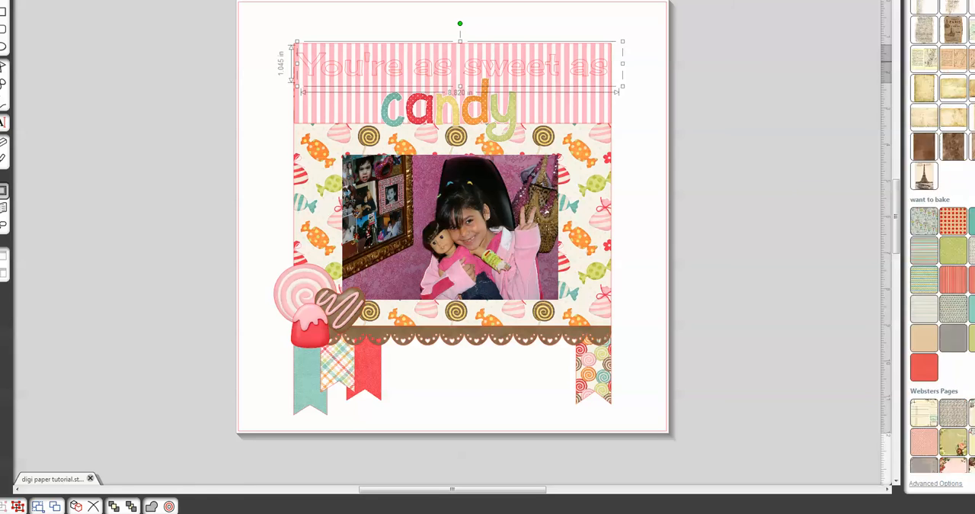
scroll(942, 237, "down", 1)
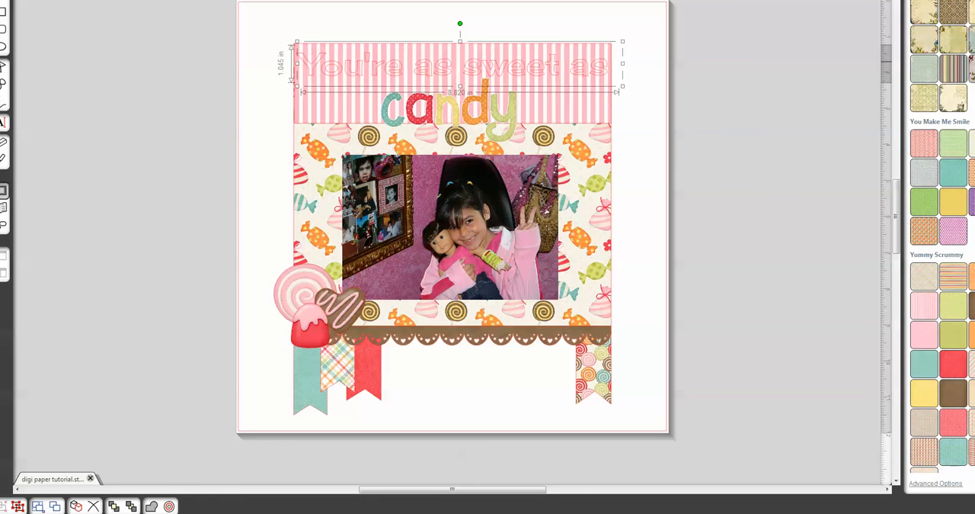
left_click(952, 397)
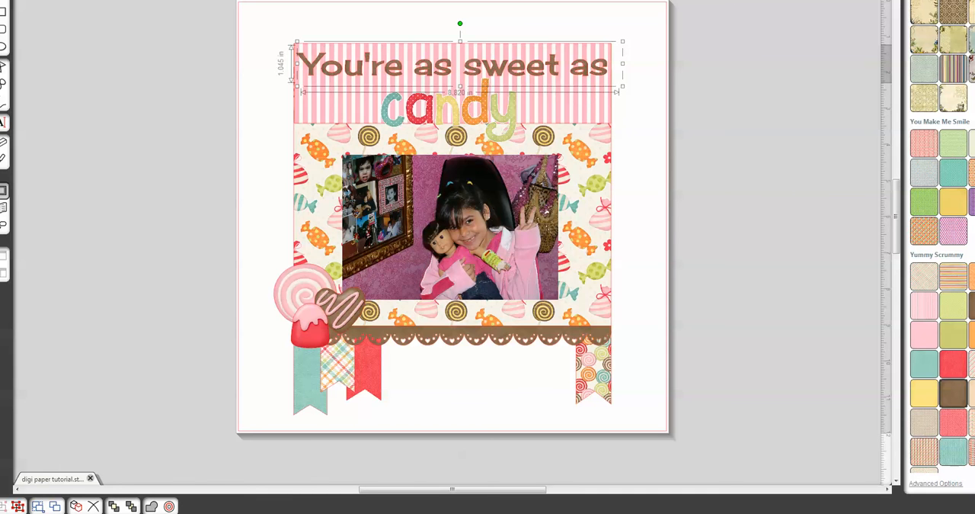
- Set the "You're as sweet as" text to no cut in the cut style settings
key("ctrl+F2")
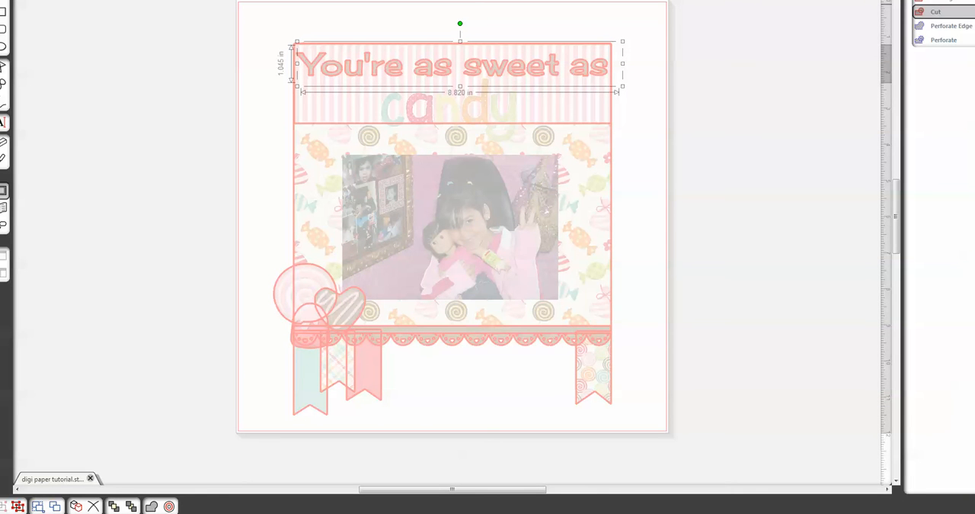
left_click(939, 0)
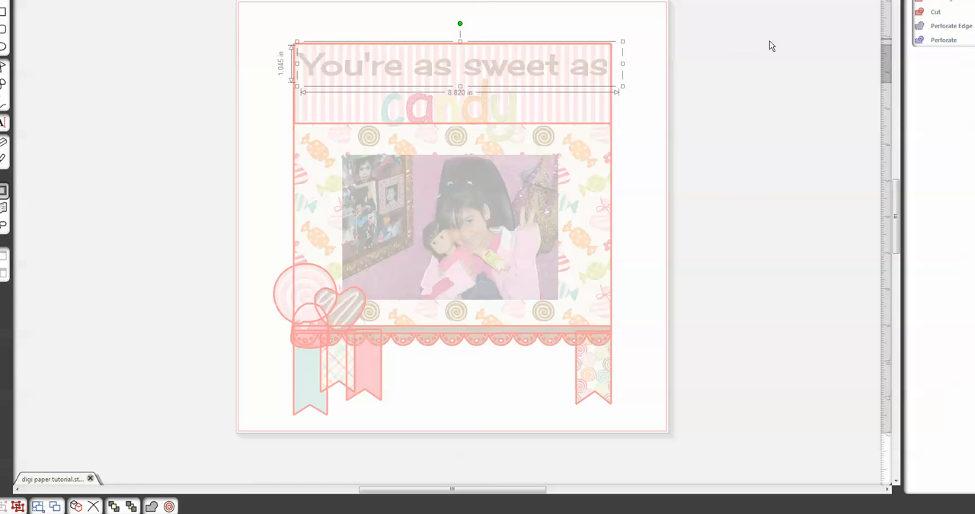
- Shrink the candy word art slightly so it sits centered under the "You're as sweet as" text
left_click(709, 61)
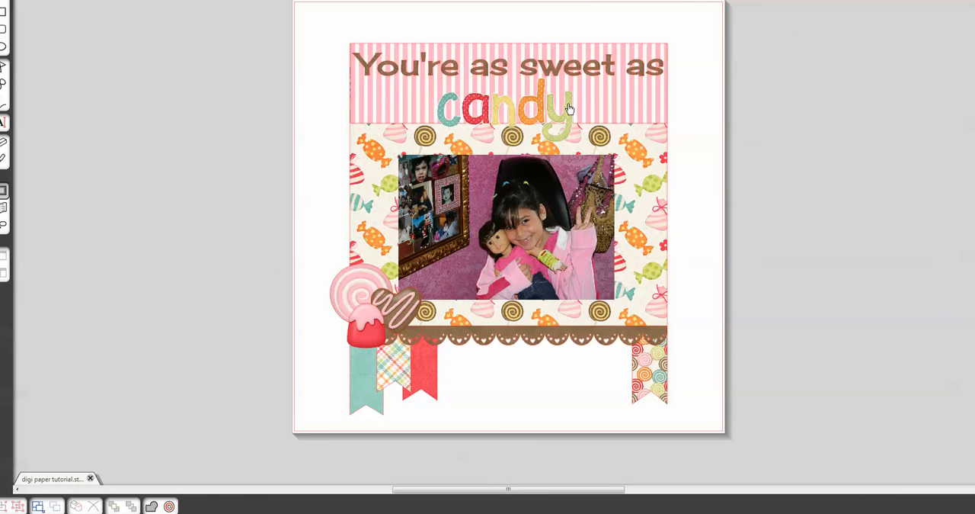
left_click_drag(569, 108, 572, 110)
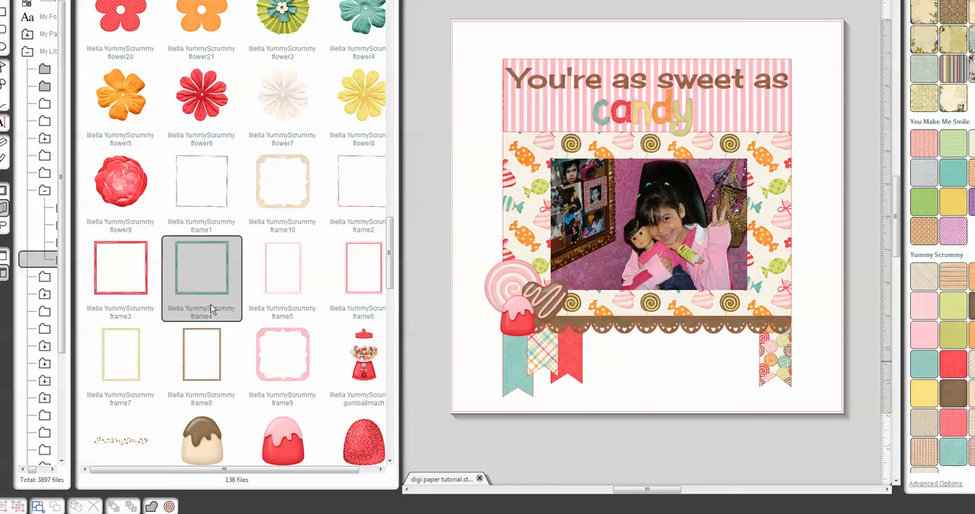
- Place the teal Yummy Scrummy frame4 from the library over the photo and resize it to surround the photo
left_click_drag(211, 299, 742, 237)
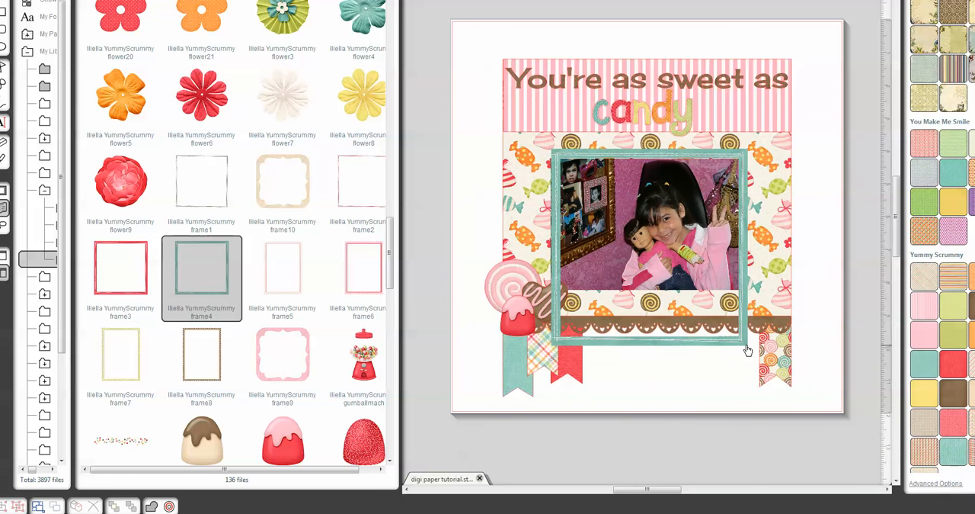
left_click_drag(748, 350, 762, 356)
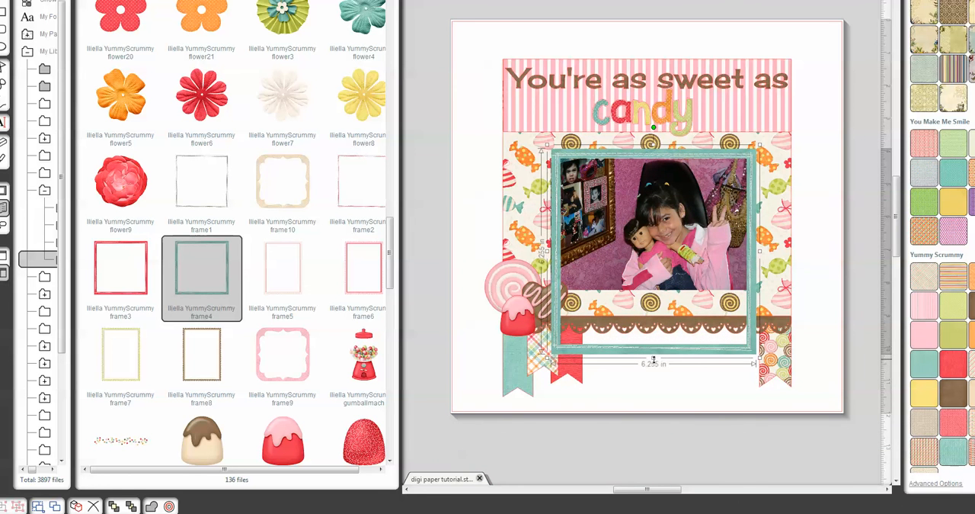
left_click_drag(653, 357, 671, 299)
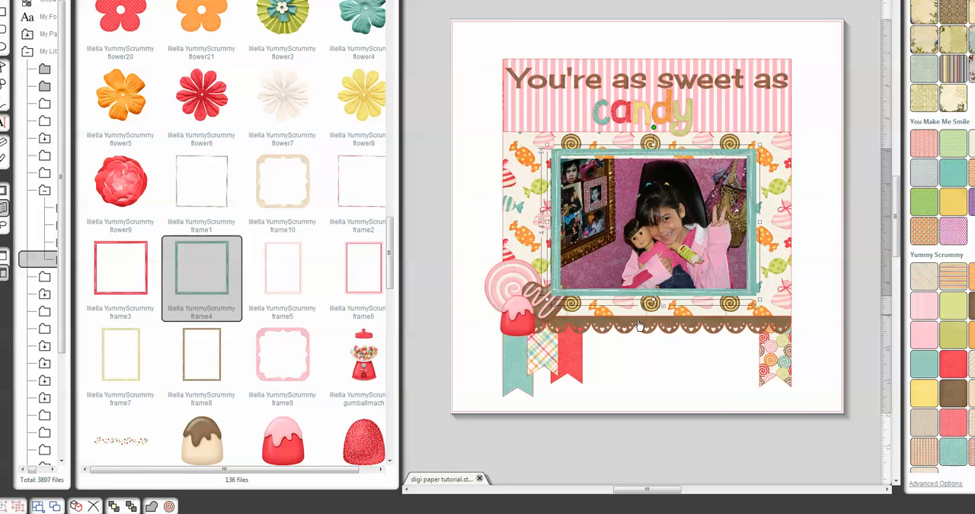
- Move the chocolate heart beside the lollipop, clear of the frame, and lower the teal frame's upper edge to meet the photo
left_click(549, 313)
left_click_drag(549, 312, 496, 315)
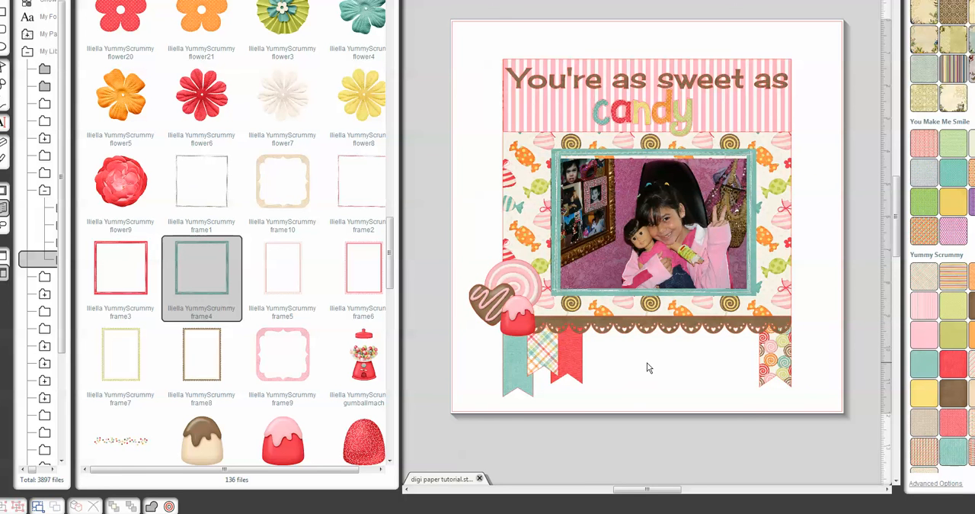
left_click(657, 157)
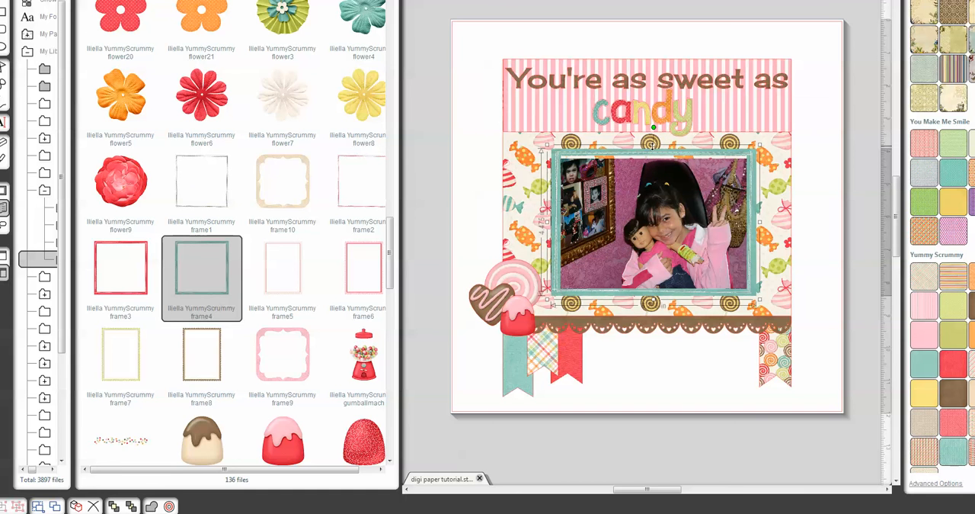
left_click_drag(653, 145, 654, 151)
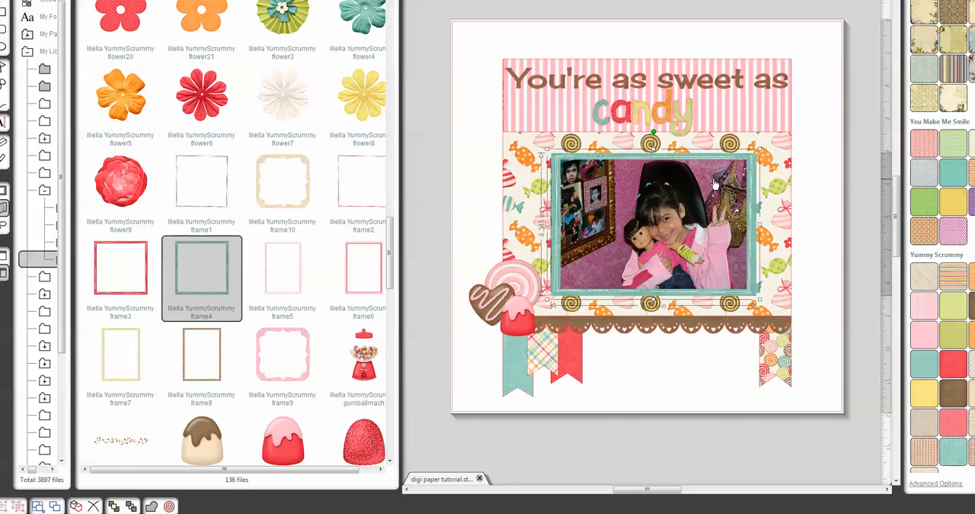
left_click(680, 363)
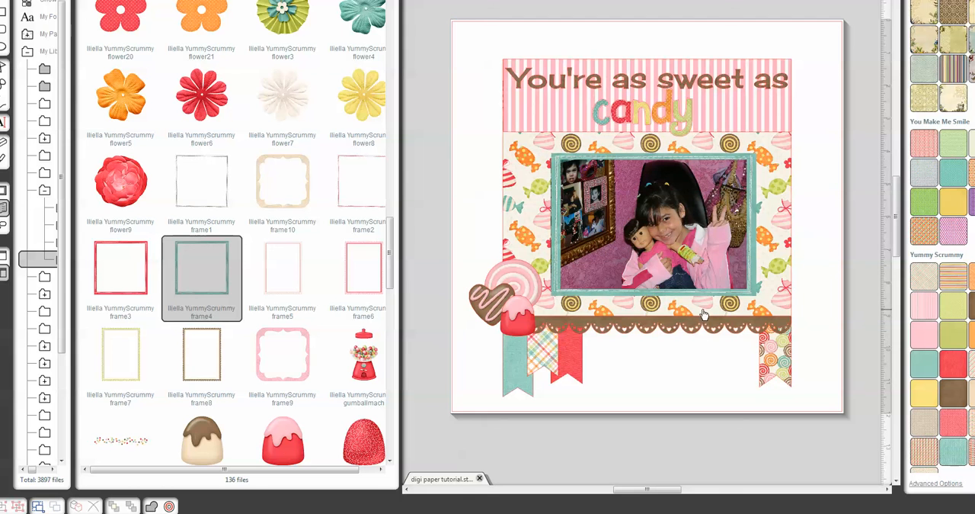
- Slide the teal frame off the photo and back around it, group frame and photo, and position the group on the candy-patterned paper
left_click(685, 260)
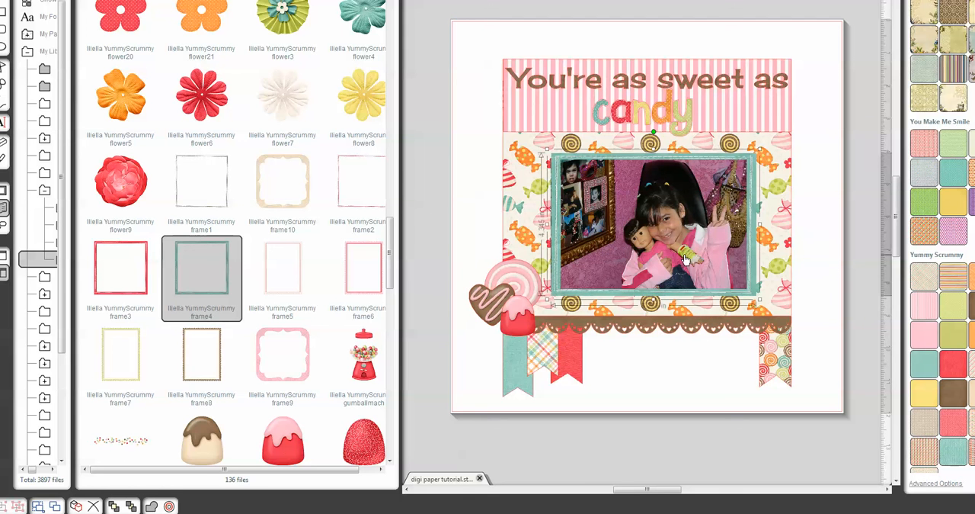
left_click(755, 294)
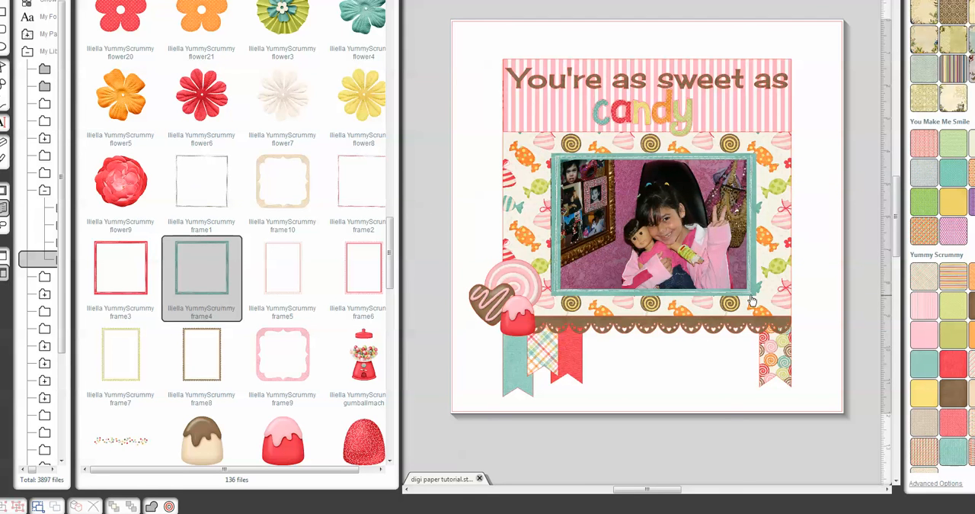
left_click(748, 296)
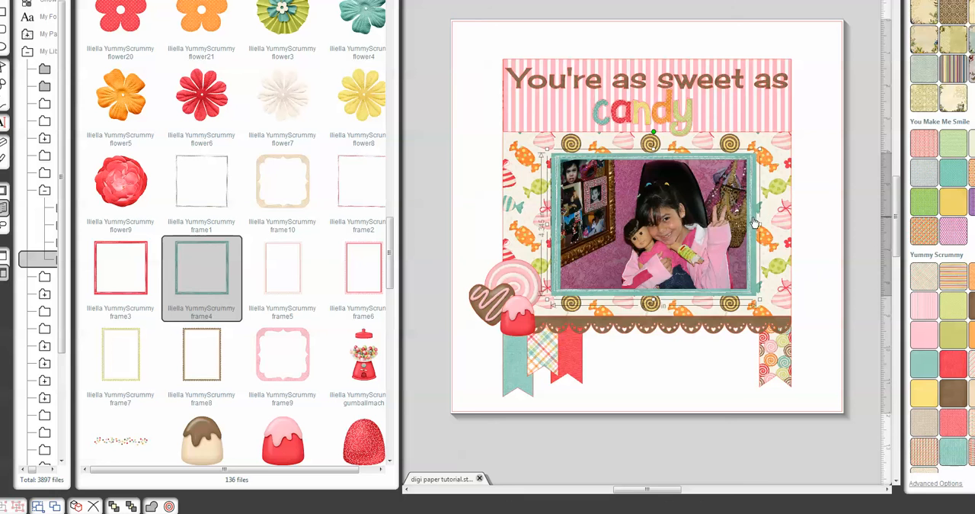
left_click_drag(754, 222, 768, 288)
left_click(720, 189)
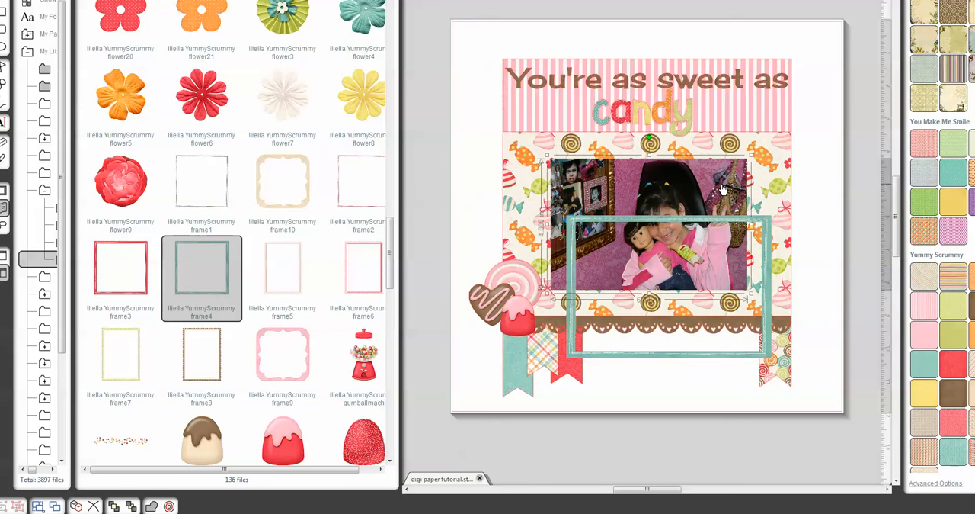
left_click_drag(764, 320, 755, 288)
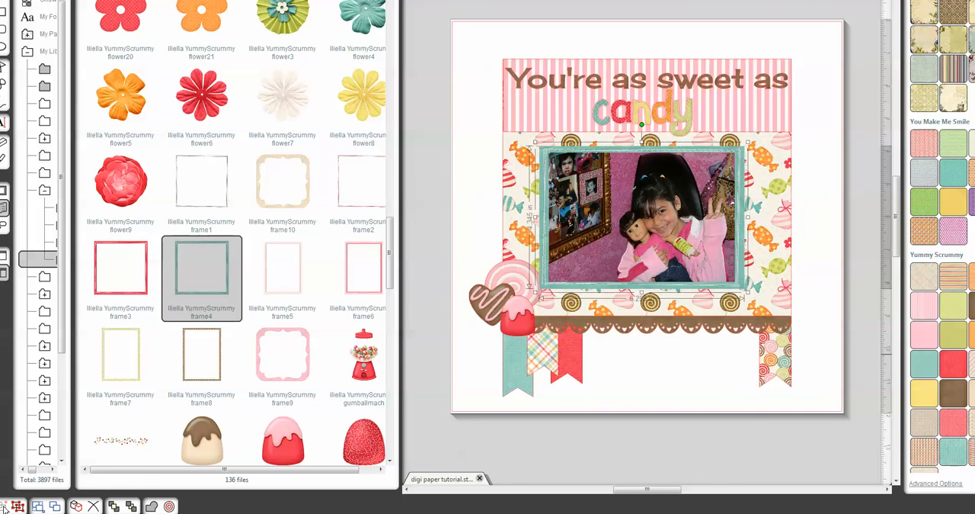
mouse_move(645, 252)
left_mouse_down()
mouse_move(639, 257)
mouse_move(650, 254)
left_mouse_up()
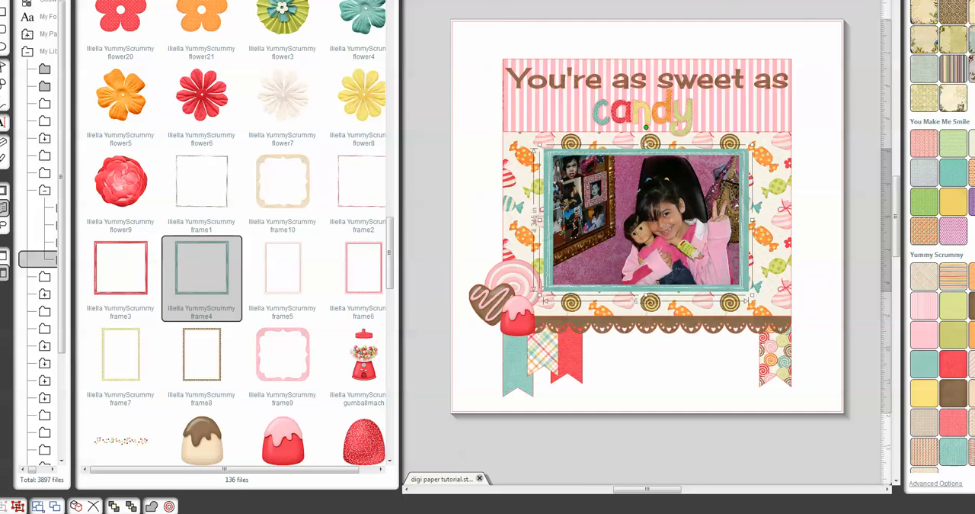
- Set the grouped photo and frame to cut around their outer outline in the cut style settings
key("ctrl+F2")
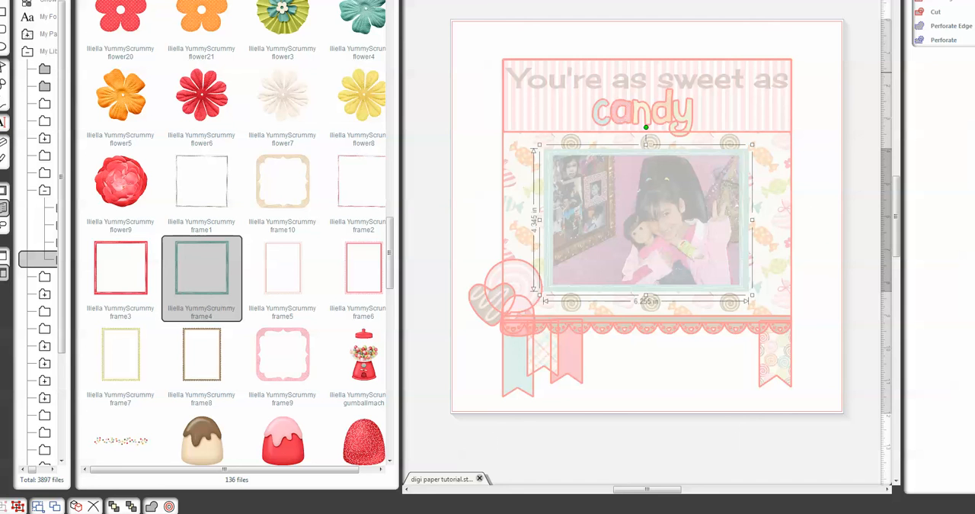
left_click(936, 11)
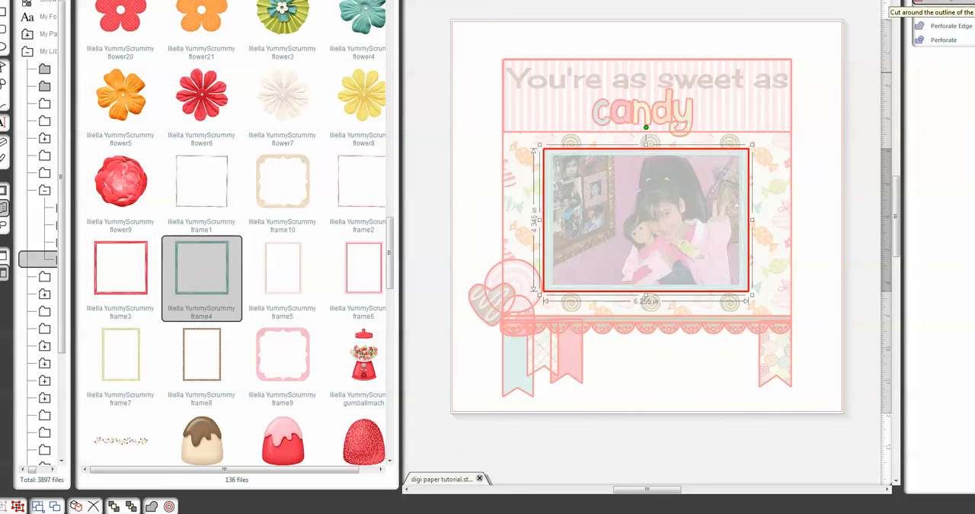
left_click(819, 175)
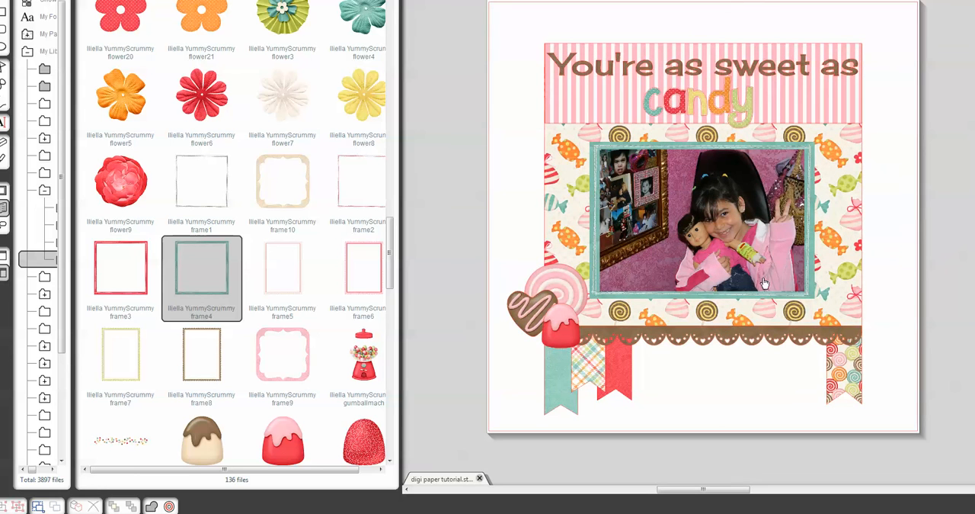
- Move the lollipop so it overlaps the lower corner of the photo frame, and hide the library
mouse_move(574, 303)
left_mouse_down()
mouse_move(579, 285)
mouse_move(586, 293)
left_mouse_up()
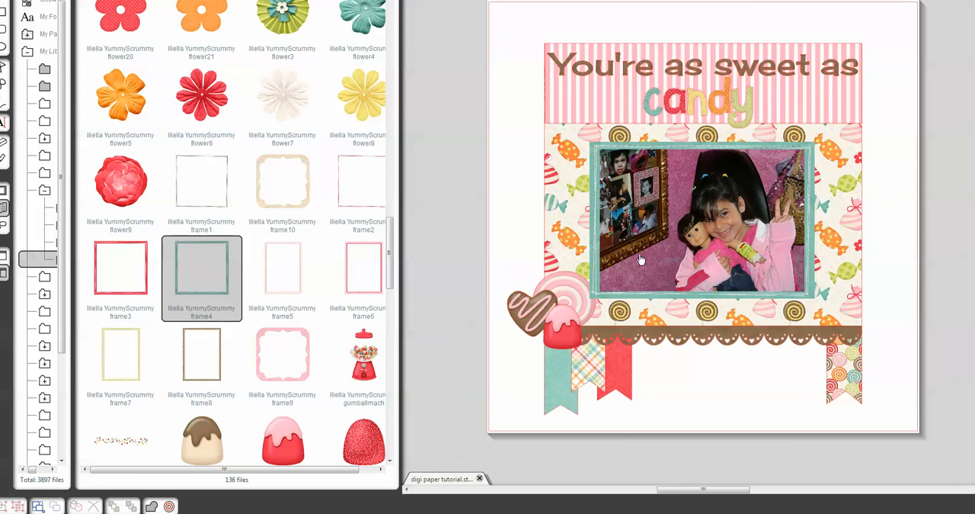
left_click(3, 191)
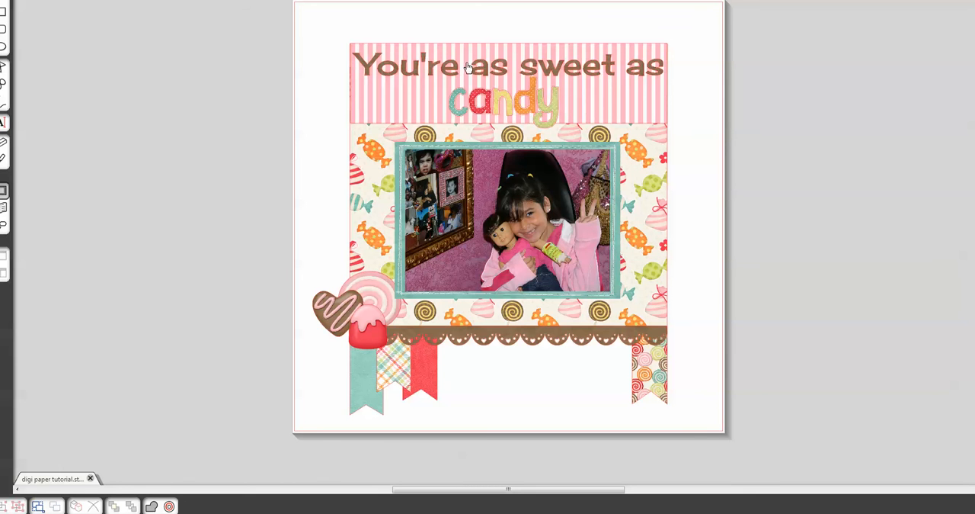
left_click_drag(470, 67, 382, 71)
key("ctrl+z")
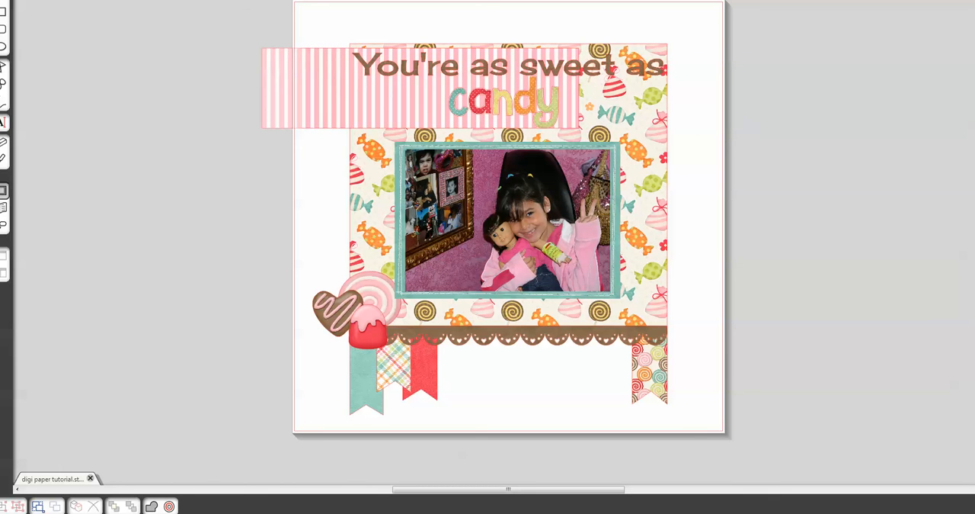
left_click_drag(273, 65, 362, 61)
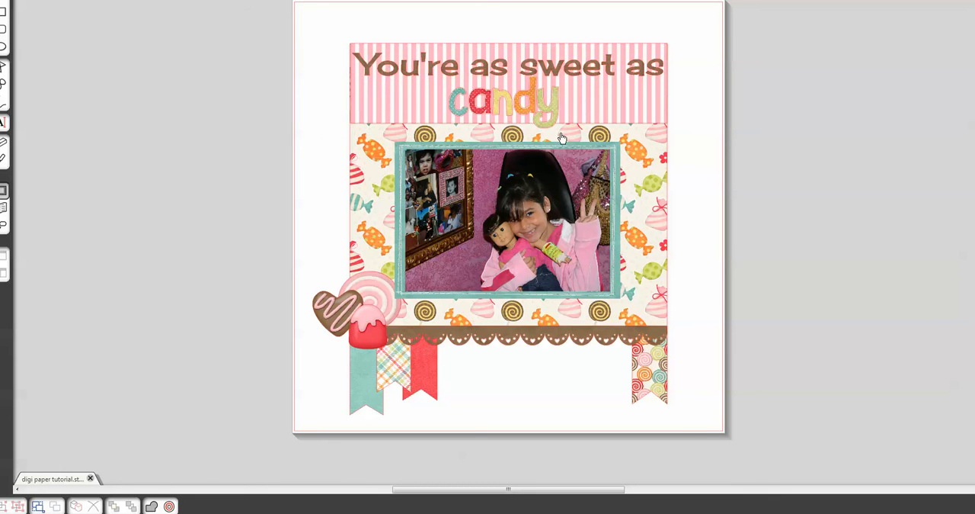
- Move the candy word art off the page, then group the title text with the pink striped panel and move them off too
left_click_drag(551, 126, 253, 133)
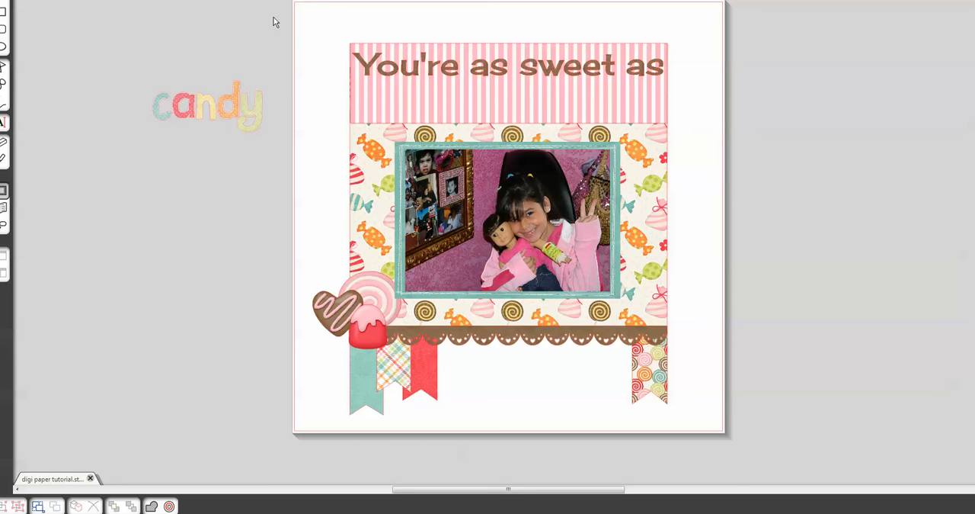
left_click_drag(273, 17, 719, 130)
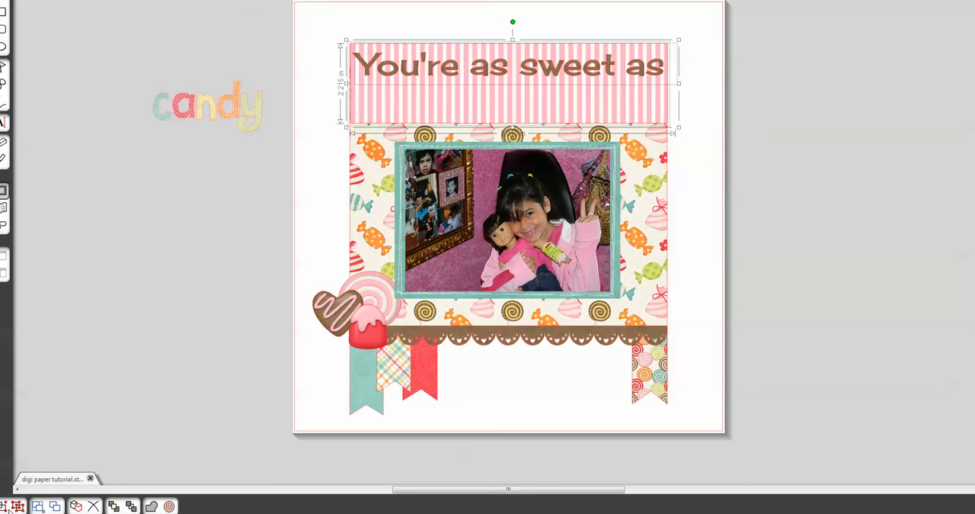
left_click(4, 506)
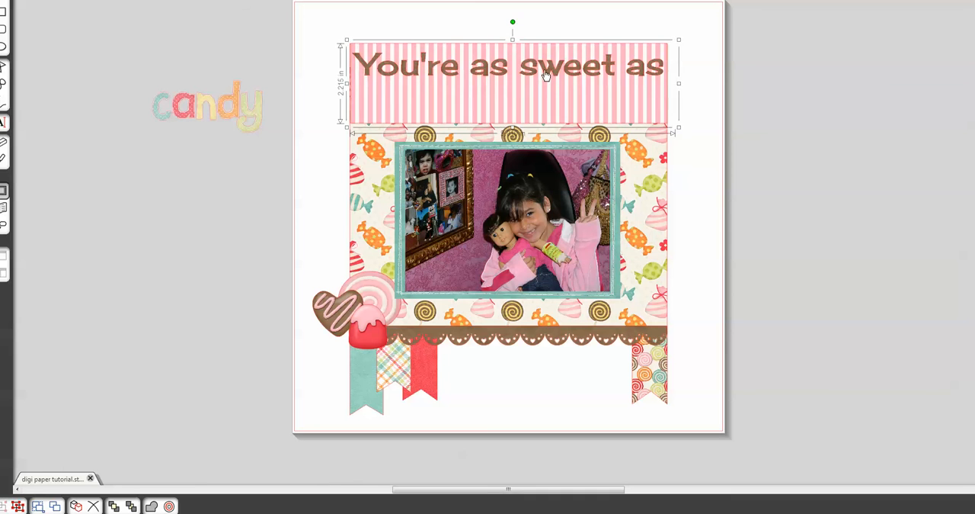
left_click_drag(534, 80, 202, 187)
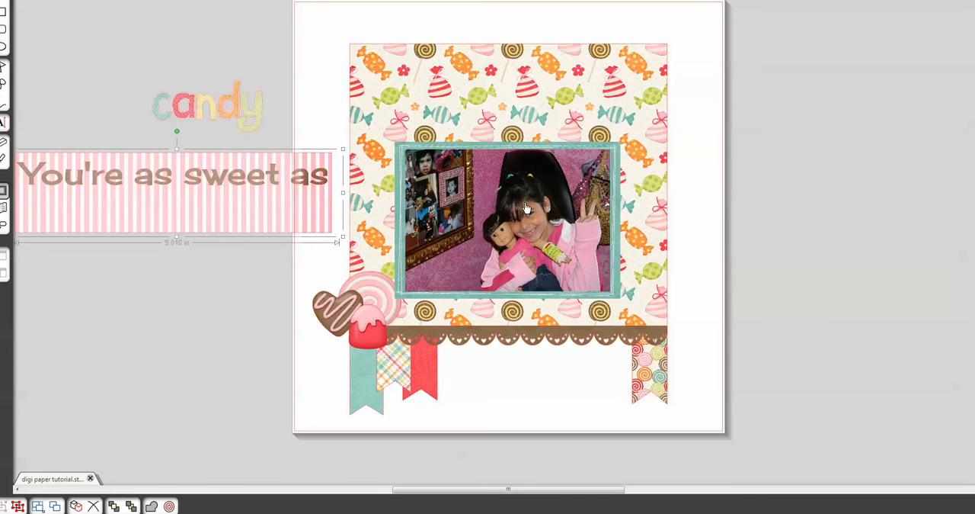
- Move the framed photo, brown scalloped border, chocolate heart, gumdrop and lollipop off the page into the surrounding work area
left_click_drag(526, 208, 862, 183)
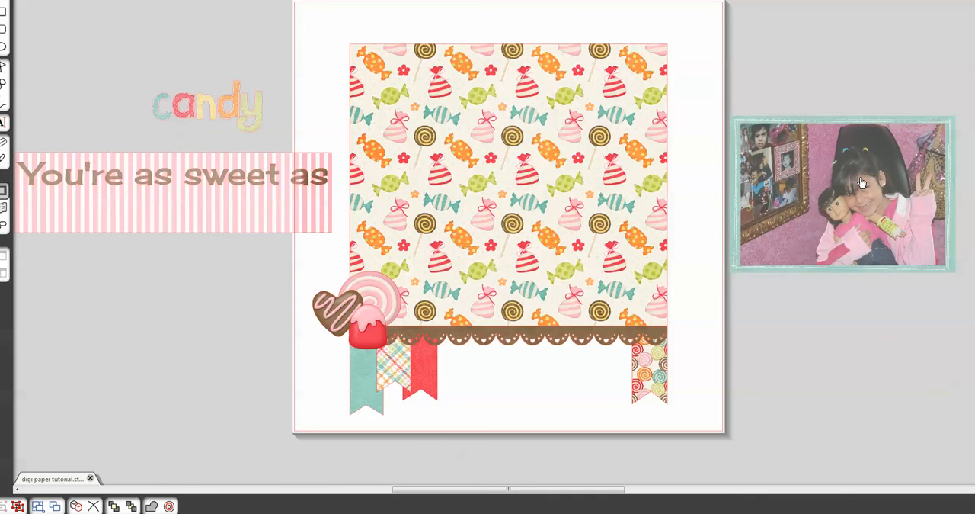
left_click_drag(586, 336, 242, 378)
left_click_drag(317, 320, 198, 328)
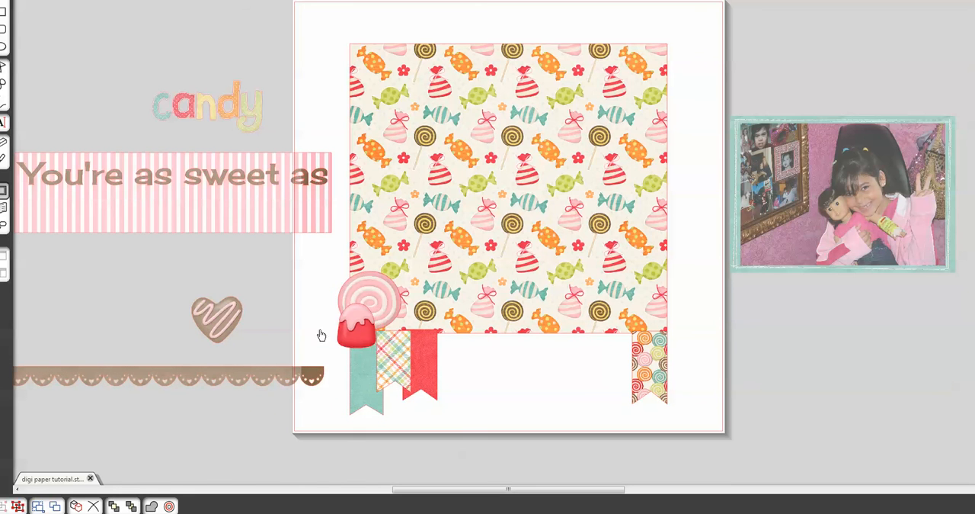
left_click_drag(349, 331, 134, 310)
left_click_drag(353, 310, 136, 285)
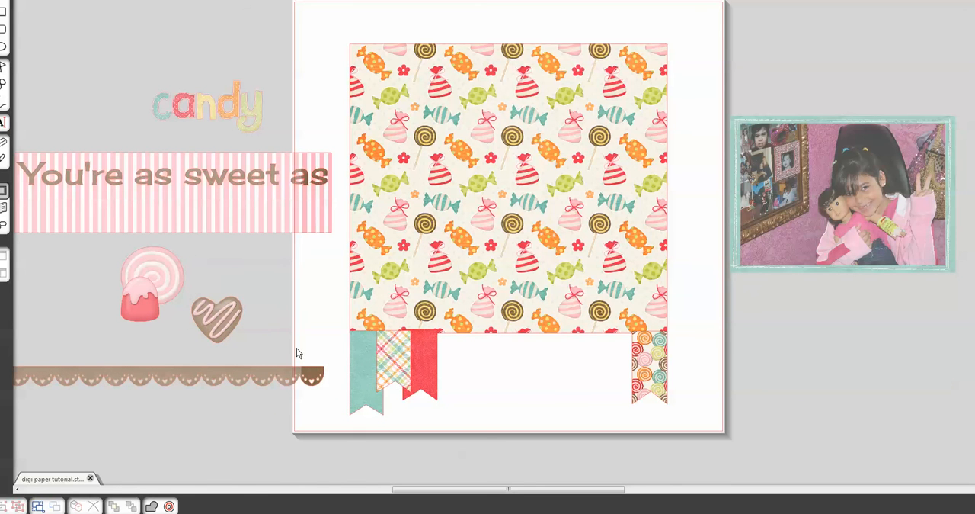
- Shift the scalloped border and title panel farther from the page, and move the banner ribbons off the page beside them
left_click_drag(265, 378, 166, 364)
left_click_drag(231, 203, 151, 186)
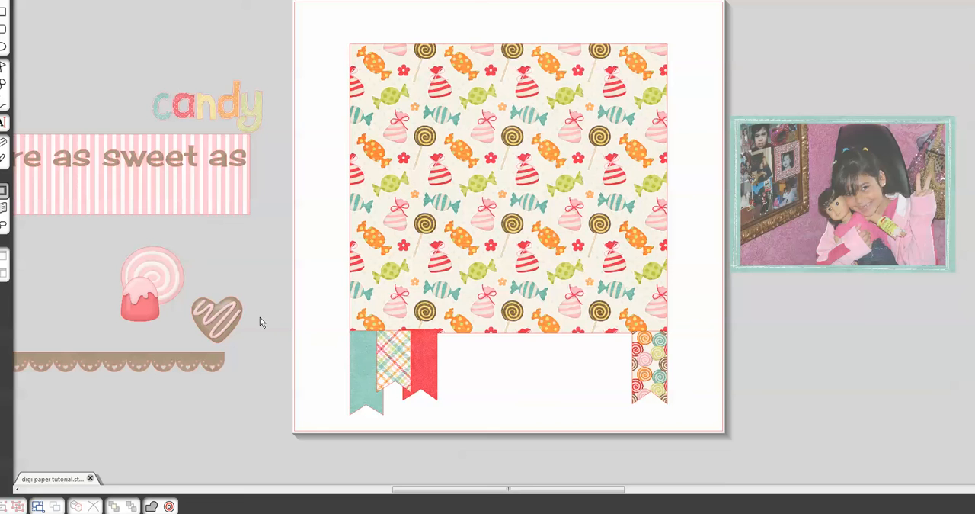
left_click_drag(263, 325, 230, 356)
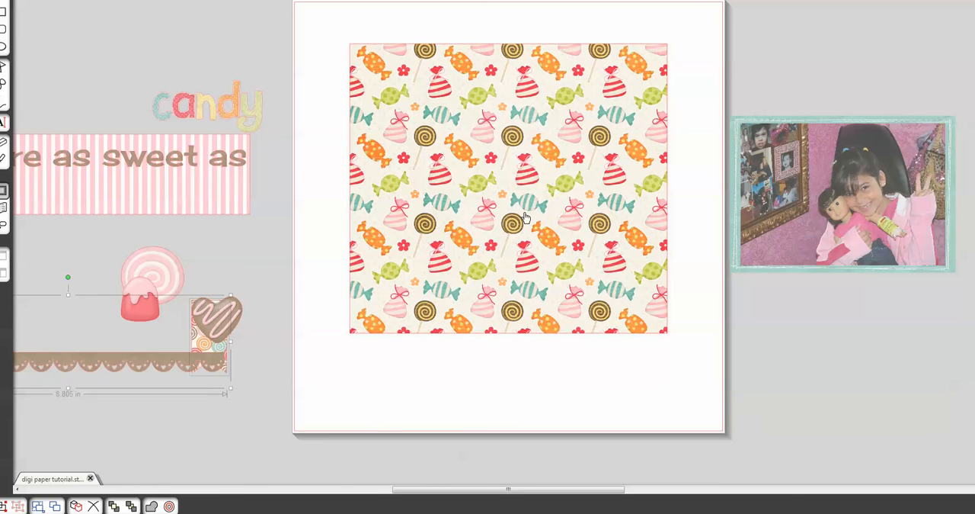
- Shrink the candy-patterned rectangle, set the page size to Letter, and center the rectangle across the page width
left_click_drag(525, 218, 526, 238)
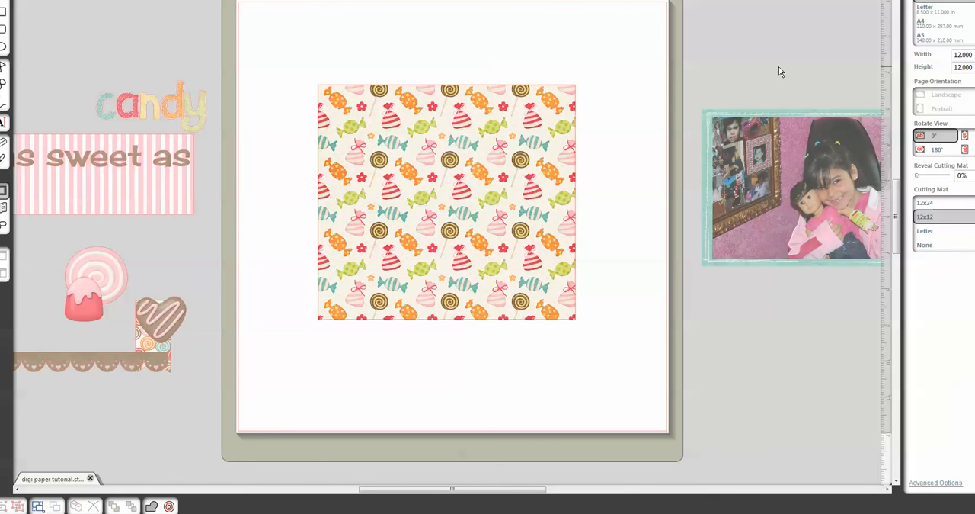
left_click(936, 12)
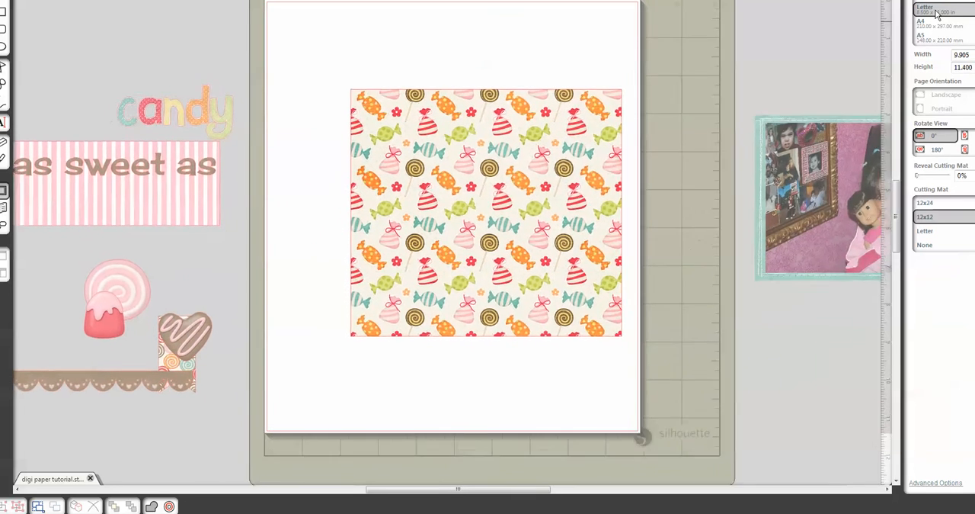
mouse_move(571, 211)
left_mouse_down()
mouse_move(502, 201)
mouse_move(502, 210)
left_mouse_up()
- Deselect the candy-patterned rectangle and open the registration mark settings
left_click(503, 381)
left_click(945, 2)
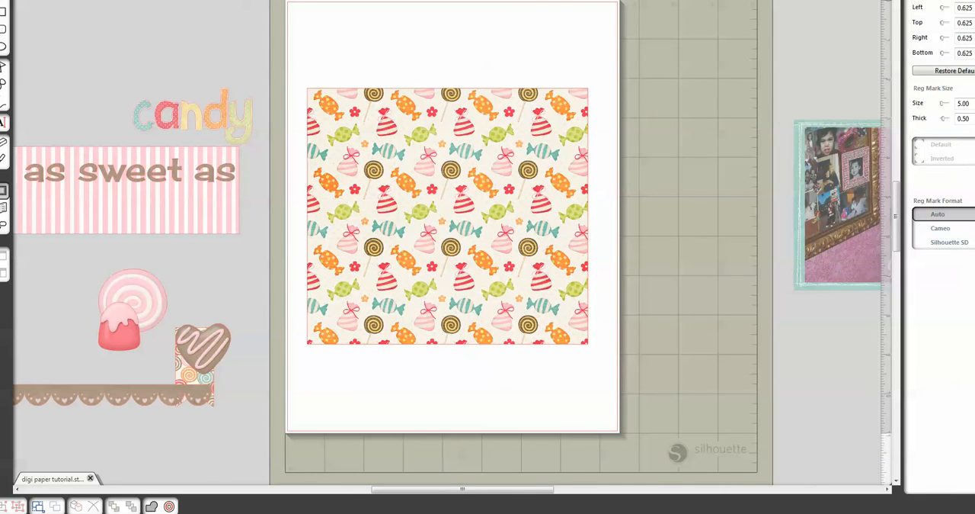